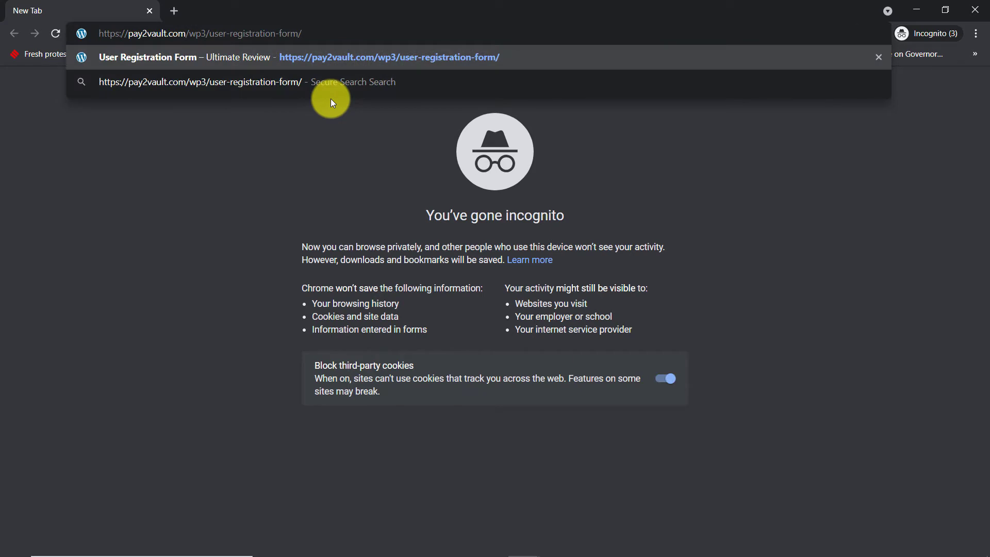
Load the User Registration Form and enter a unique test email address.
{"action": "key", "text": "Return"}
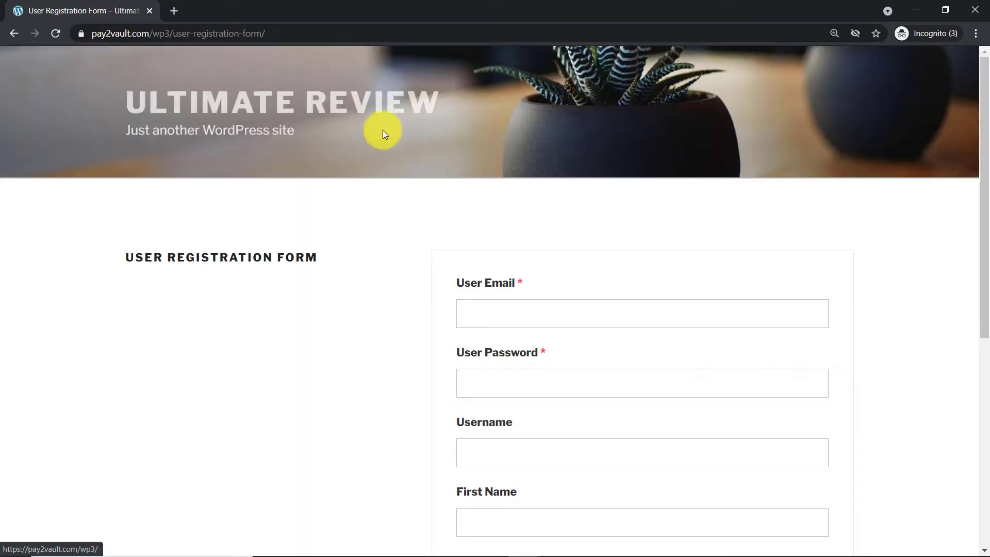
{"action": "left_click", "coordinate": [507, 305]}
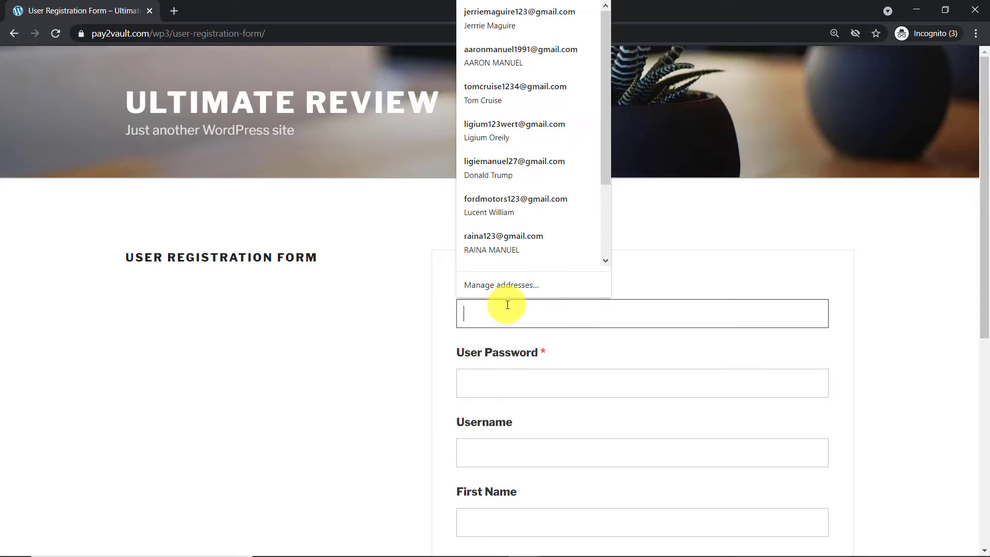
{"action": "left_click", "coordinate": [507, 98]}
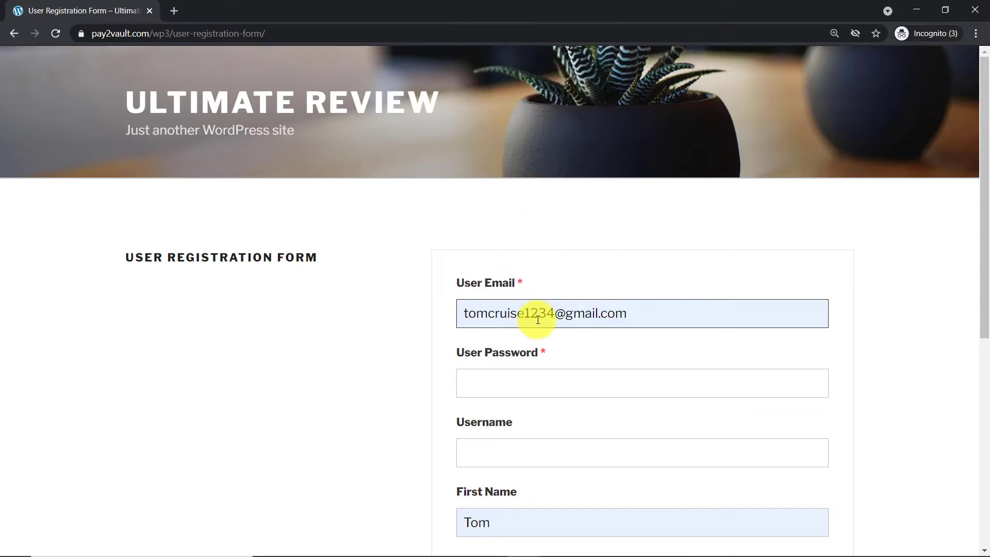
{"action": "scroll", "coordinate": [546, 278], "scroll_direction": "down", "scroll_amount": 1}
{"action": "left_click", "coordinate": [557, 249]}
{"action": "type", "text": "4"}
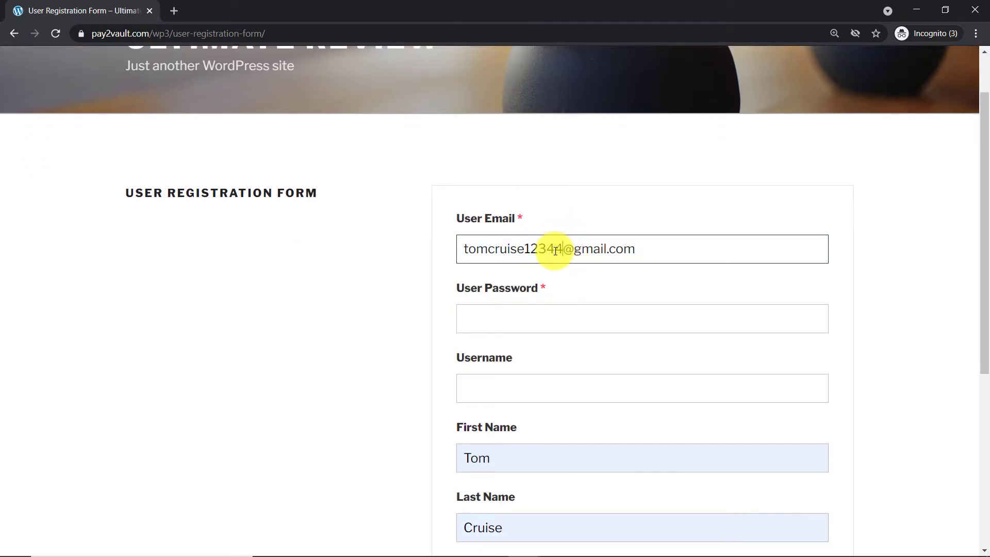
{"action": "type", "text": "6556"}
{"action": "scroll", "coordinate": [543, 294], "scroll_direction": "down", "scroll_amount": 2}
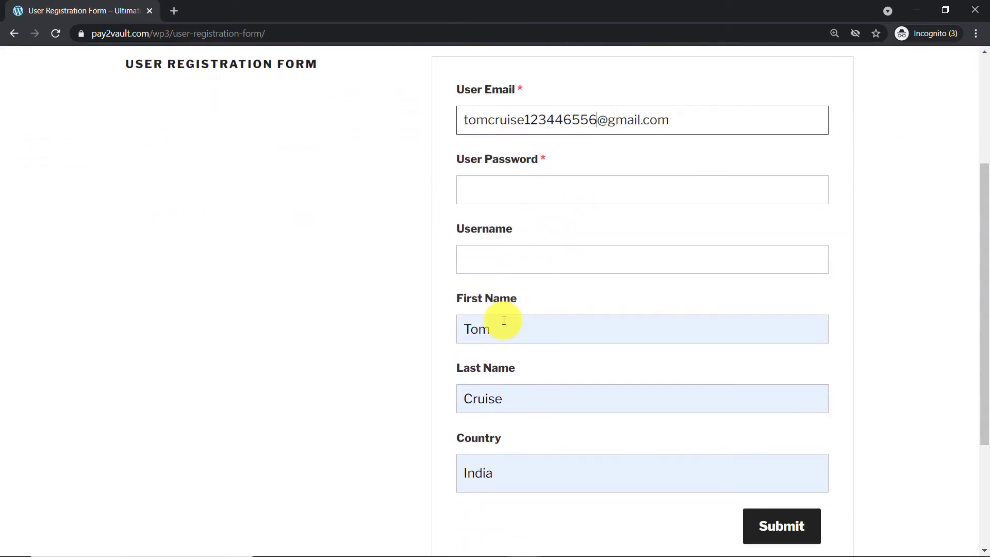
Fill in the test user's first and last name.
{"action": "left_click", "coordinate": [502, 323]}
{"action": "type", "text": "mi"}
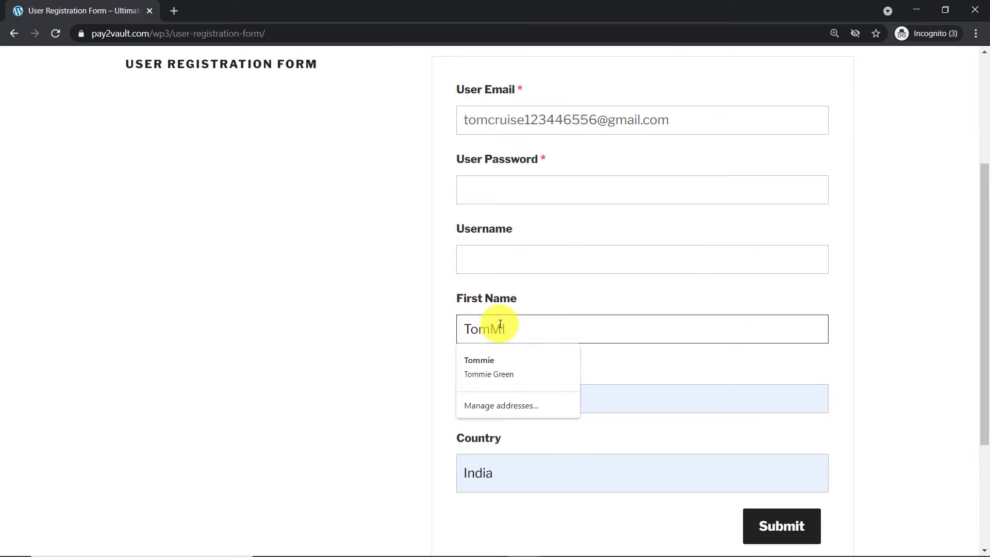
{"action": "key", "text": "BackSpace"}
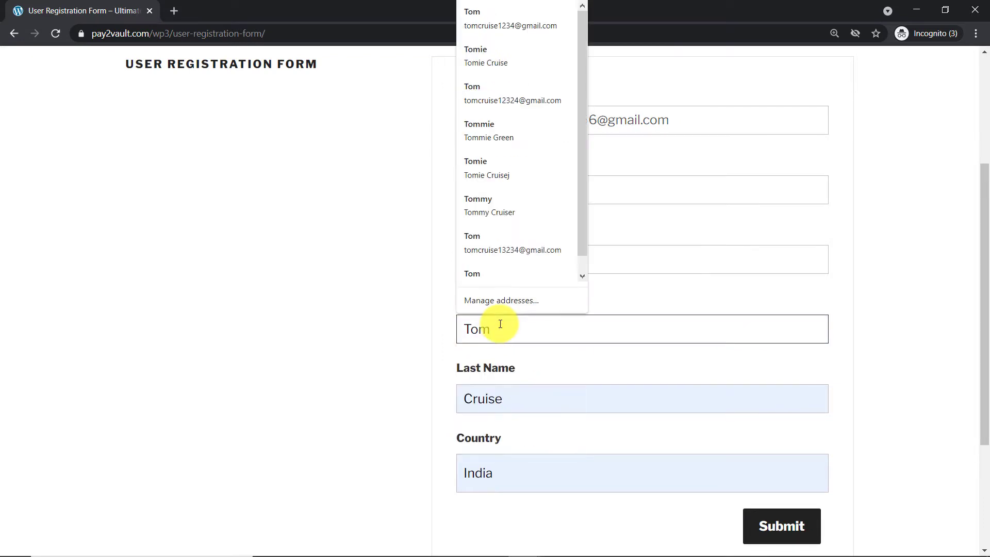
{"action": "type", "text": "phonie"}
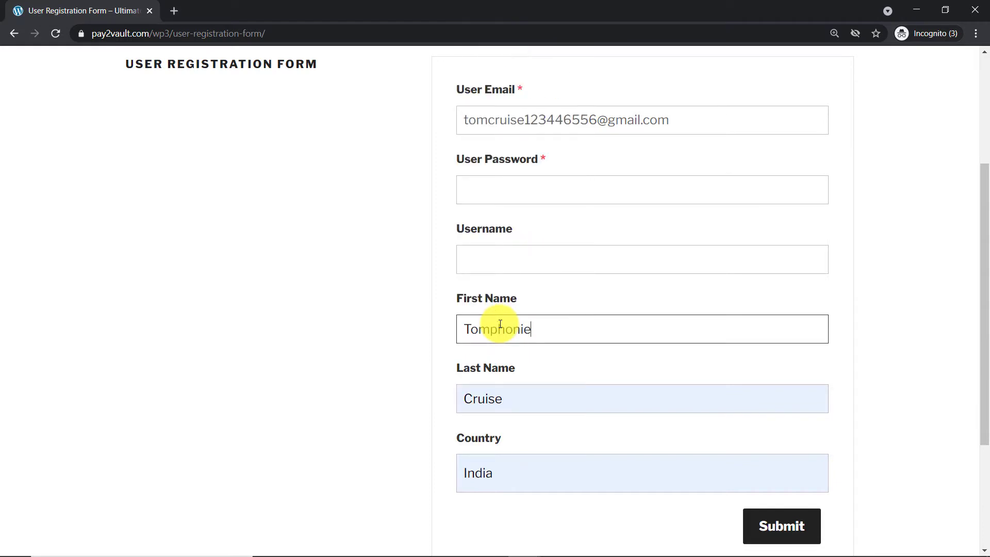
{"action": "left_click", "coordinate": [510, 405]}
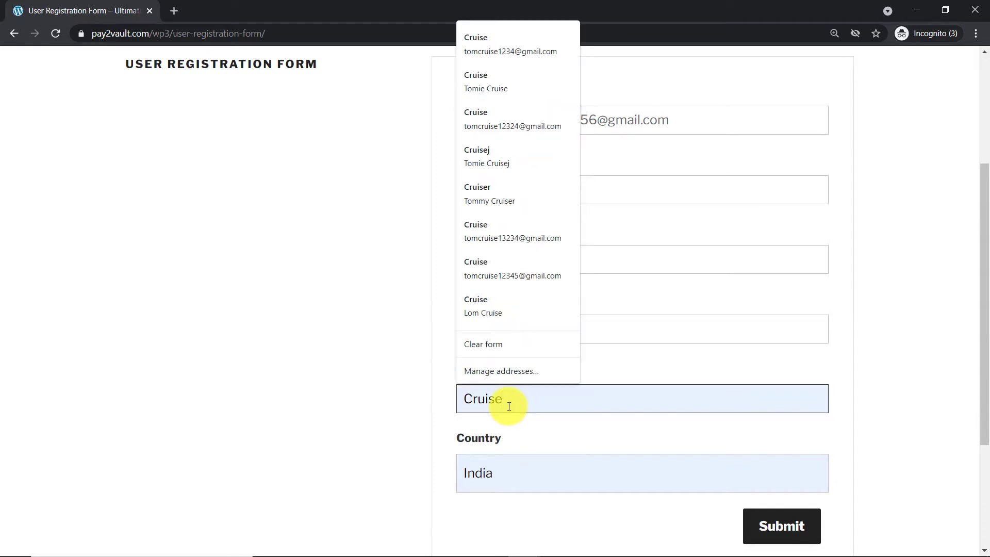
{"action": "type", "text": "rt"}
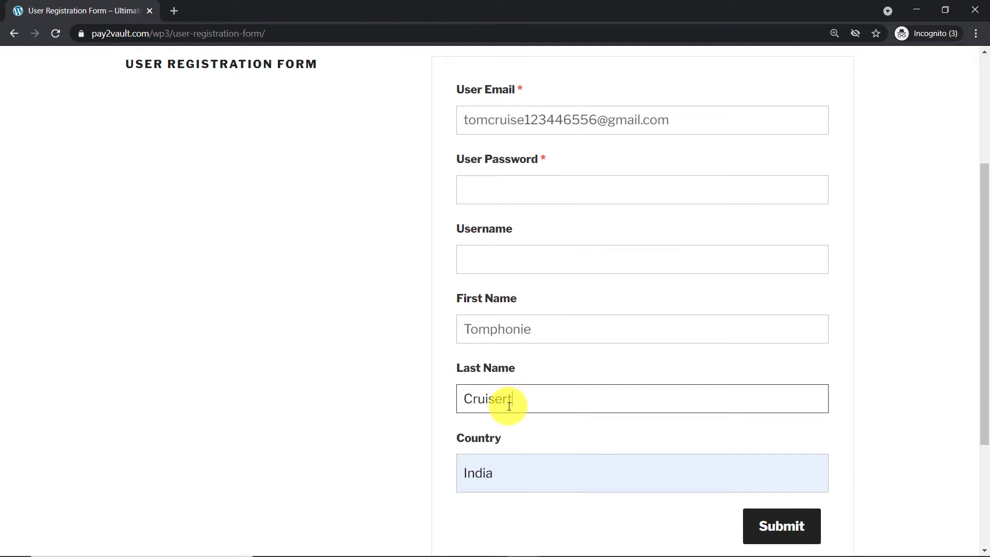
Enter a password and username, then submit the registration form.
{"action": "left_click", "coordinate": [541, 190]}
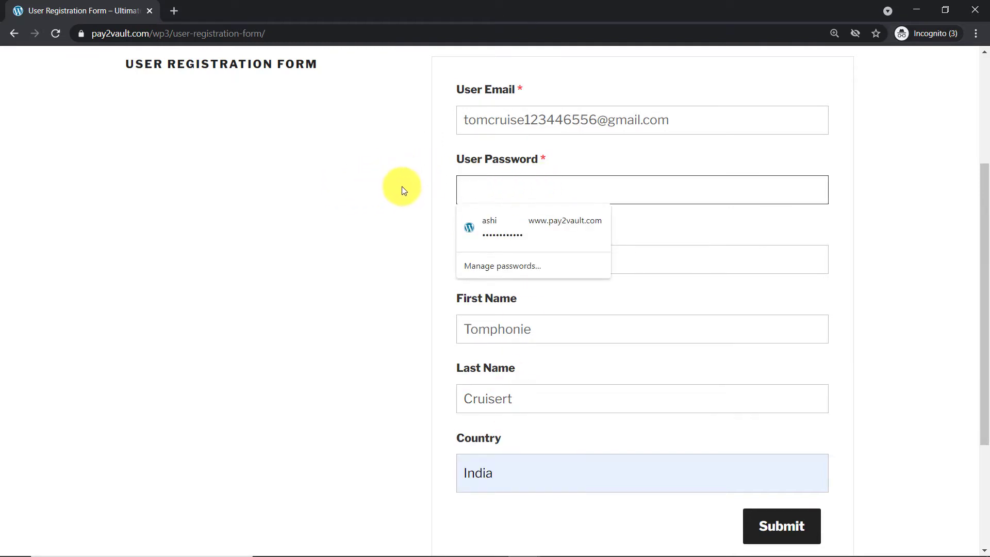
{"action": "type", "text": "••••••••••"}
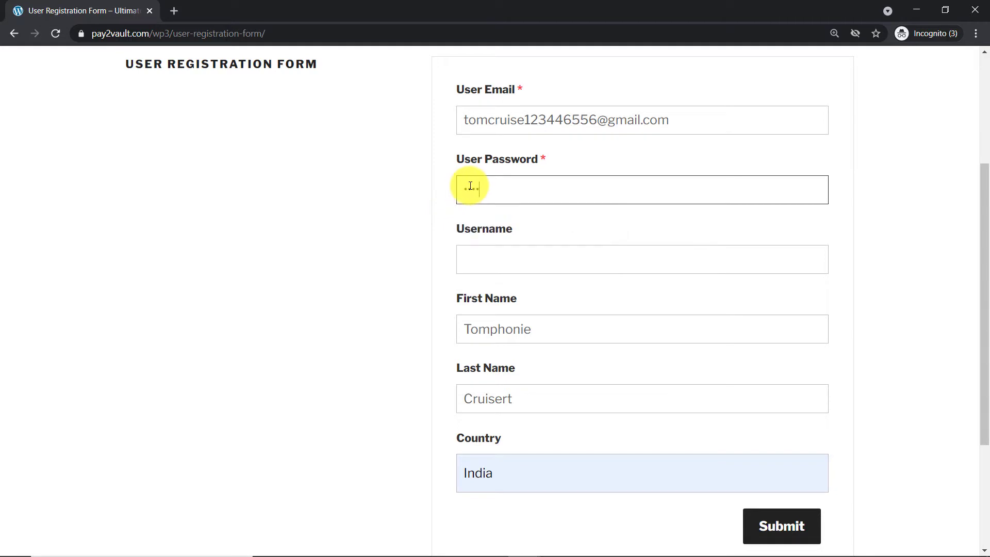
{"action": "left_click", "coordinate": [506, 259]}
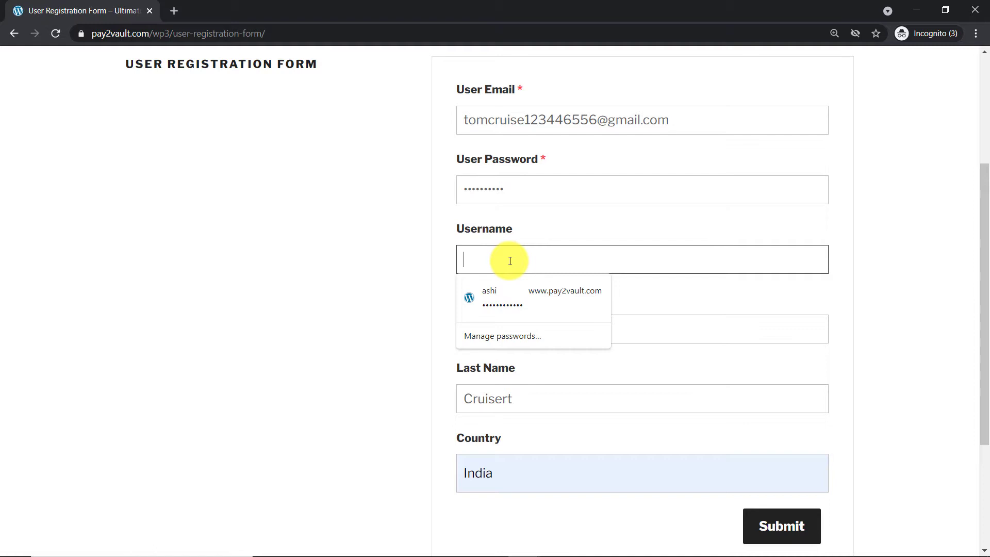
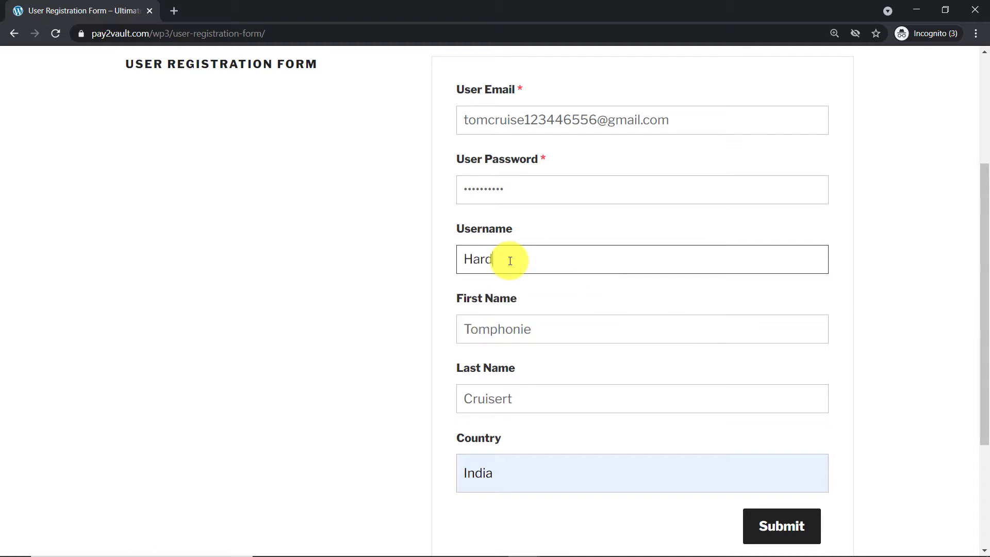
{"action": "scroll", "coordinate": [554, 329], "scroll_direction": "down", "scroll_amount": 4}
{"action": "left_click", "coordinate": [773, 346]}
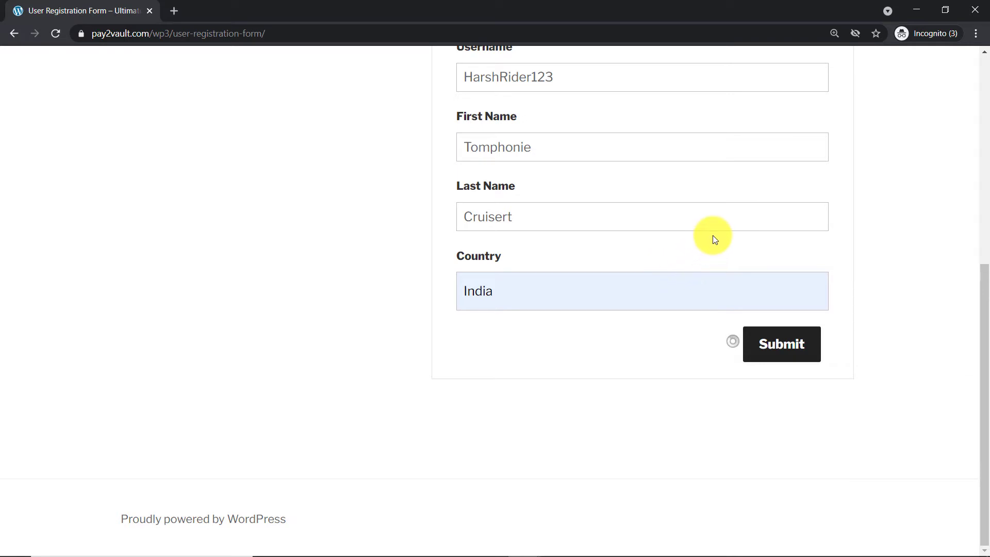
{"action": "scroll", "coordinate": [709, 236], "scroll_direction": "up", "scroll_amount": 3}
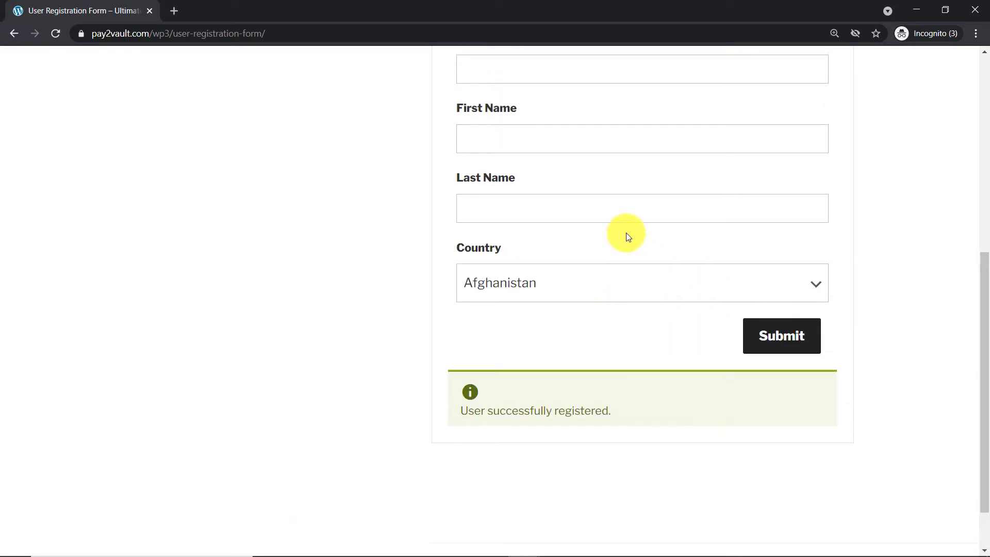
{"action": "scroll", "coordinate": [736, 258], "scroll_direction": "up", "scroll_amount": 4}
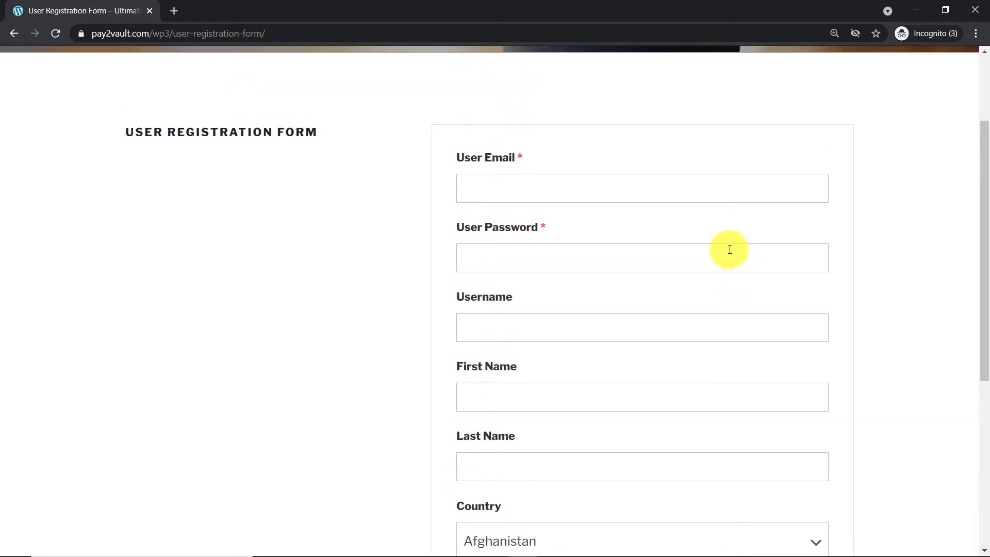
Reload the Salesforce Leads list and open the newest lead's record.
{"action": "left_click", "coordinate": [918, 11]}
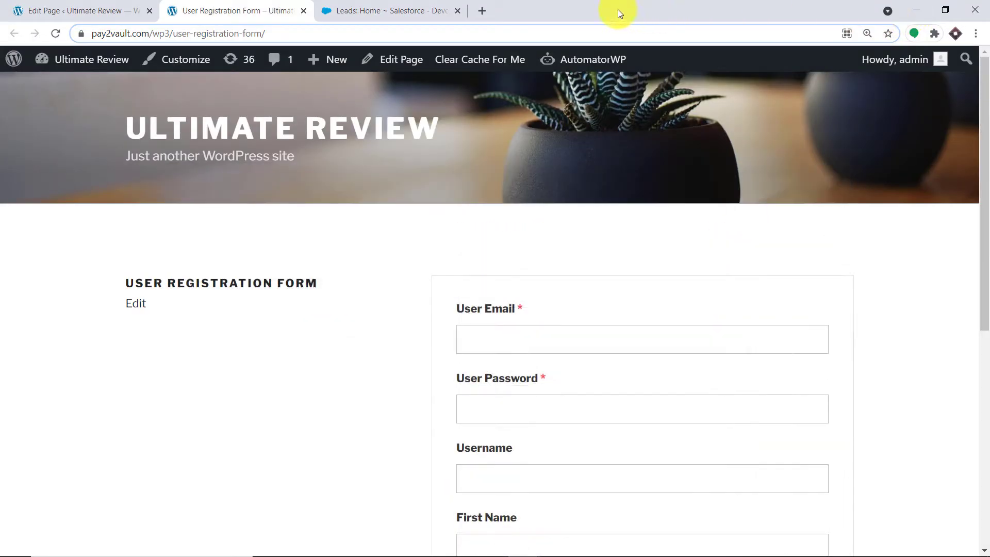
{"action": "left_click", "coordinate": [371, 6]}
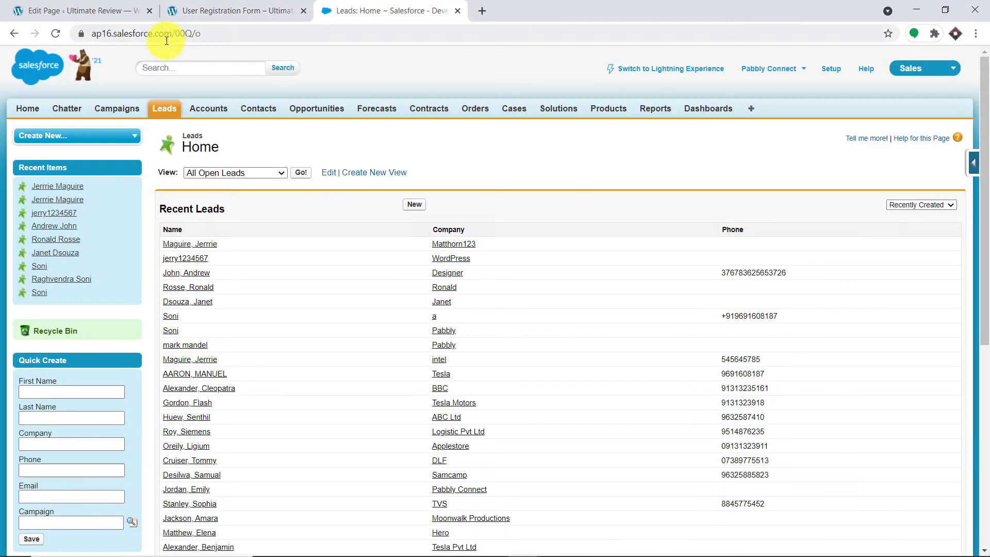
{"action": "left_click", "coordinate": [55, 34]}
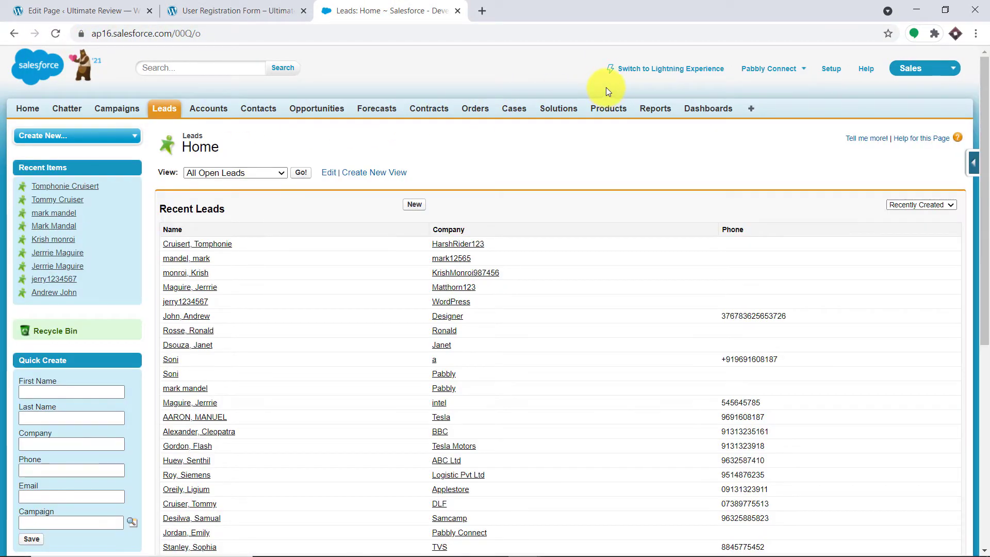
{"action": "left_click", "coordinate": [213, 245]}
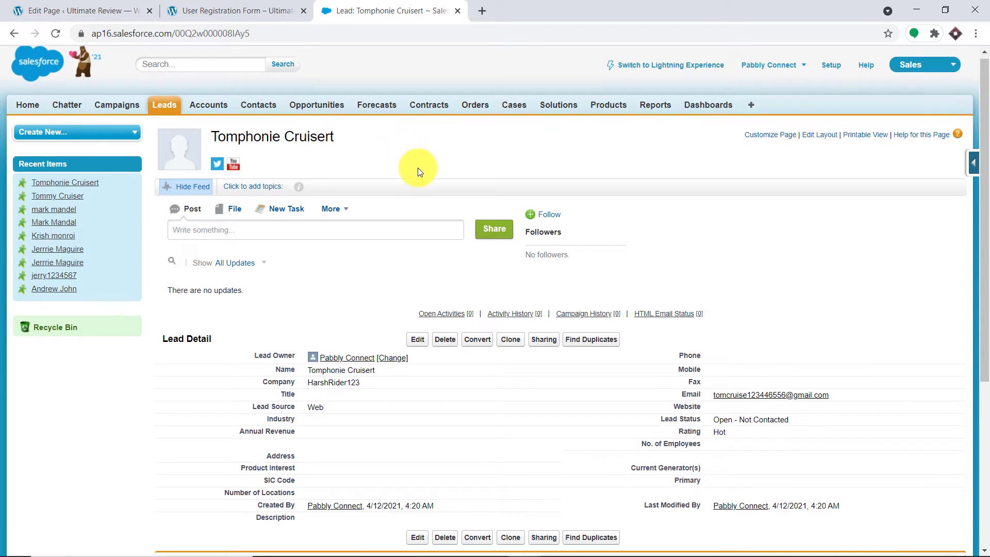
{"action": "scroll", "coordinate": [413, 168], "scroll_direction": "down", "scroll_amount": 3}
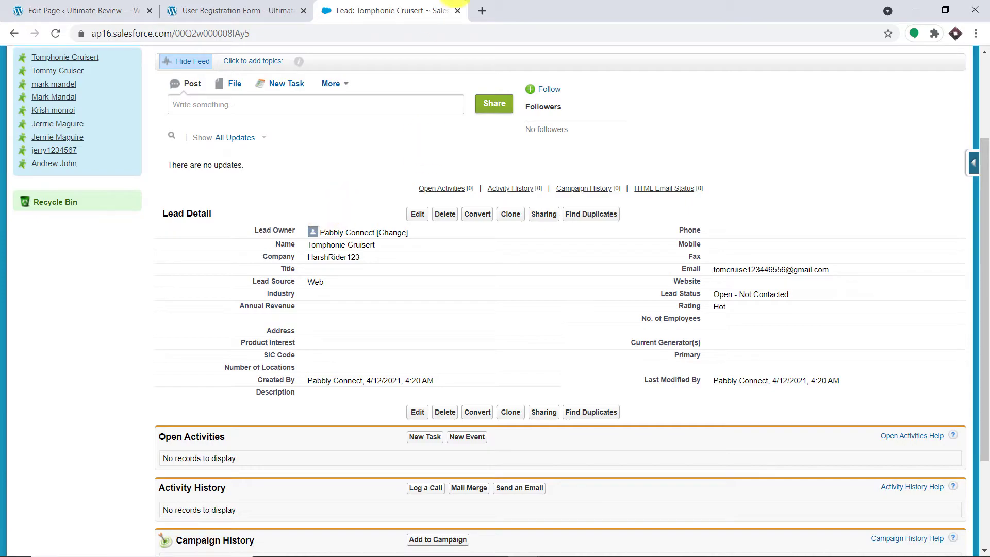
{"action": "left_click", "coordinate": [483, 9]}
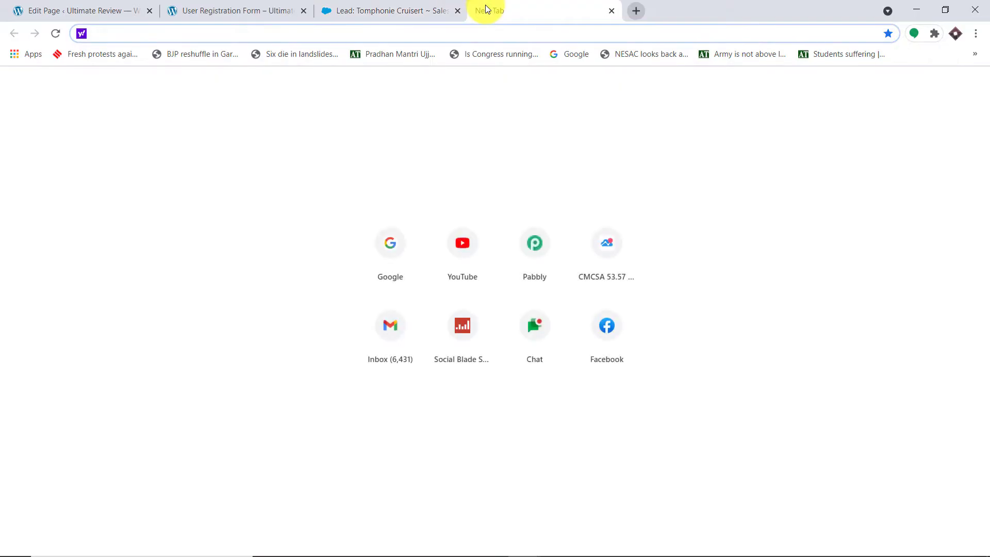
Go to pabbly.com, sign in, and open the Pabbly Connect app.
{"action": "type", "text": "pa"}
{"action": "key", "text": "Return"}
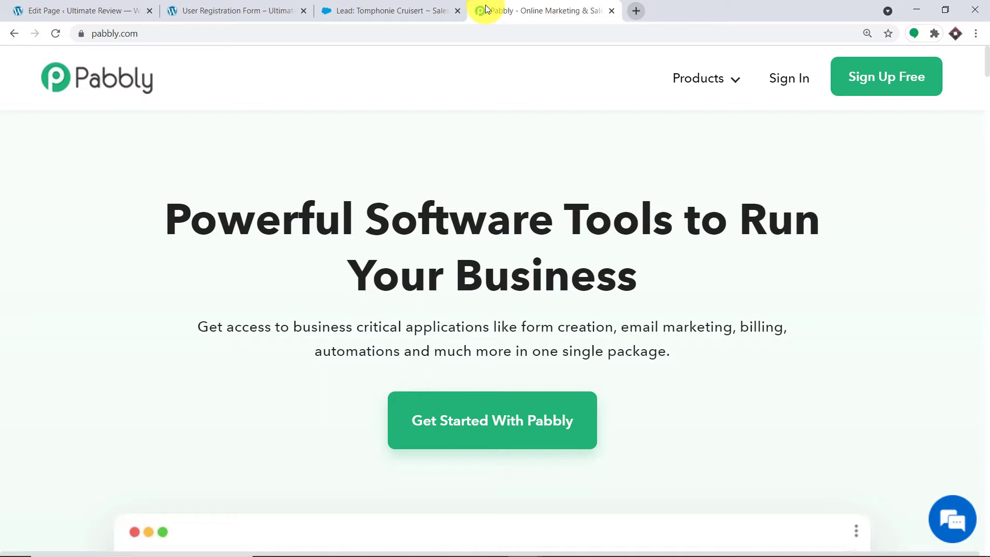
{"action": "left_click", "coordinate": [785, 81]}
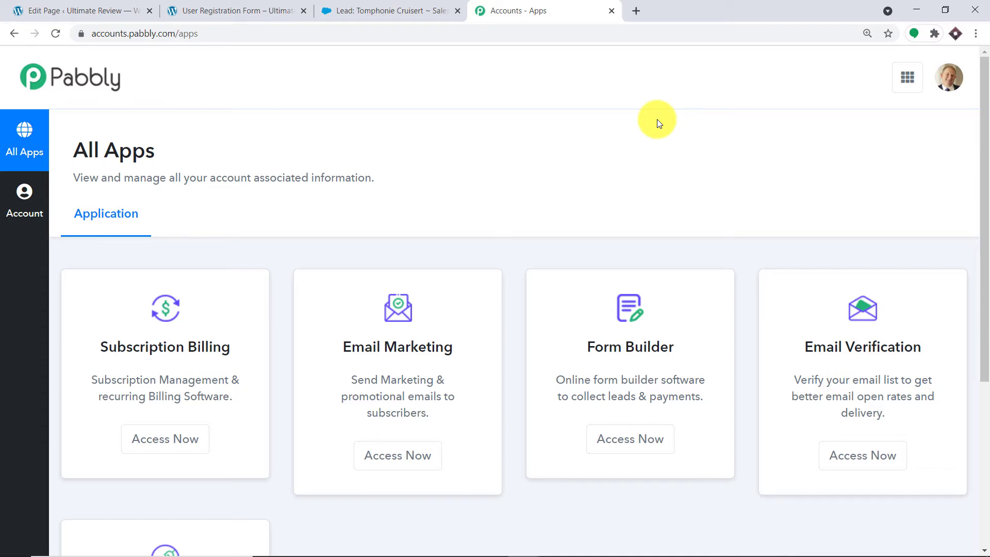
{"action": "scroll", "coordinate": [595, 170], "scroll_direction": "down", "scroll_amount": 5}
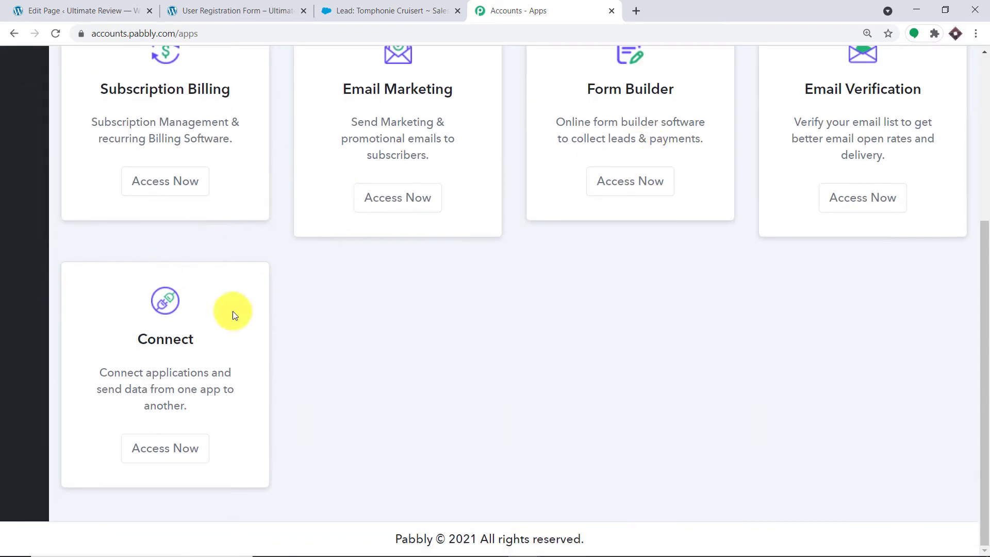
{"action": "left_click", "coordinate": [172, 449]}
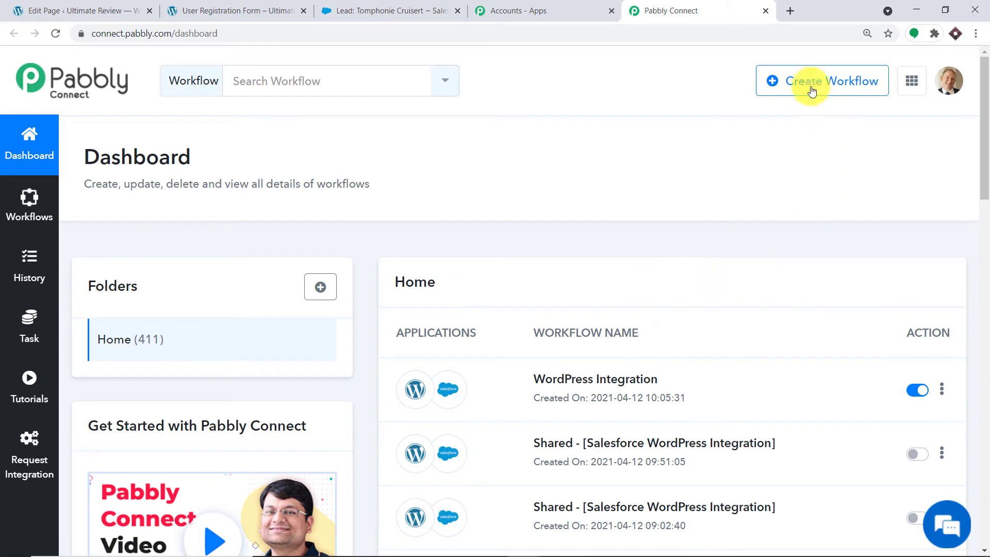
Turn off the existing WordPress Integration workflow.
{"action": "scroll", "coordinate": [769, 142], "scroll_direction": "down", "scroll_amount": 3}
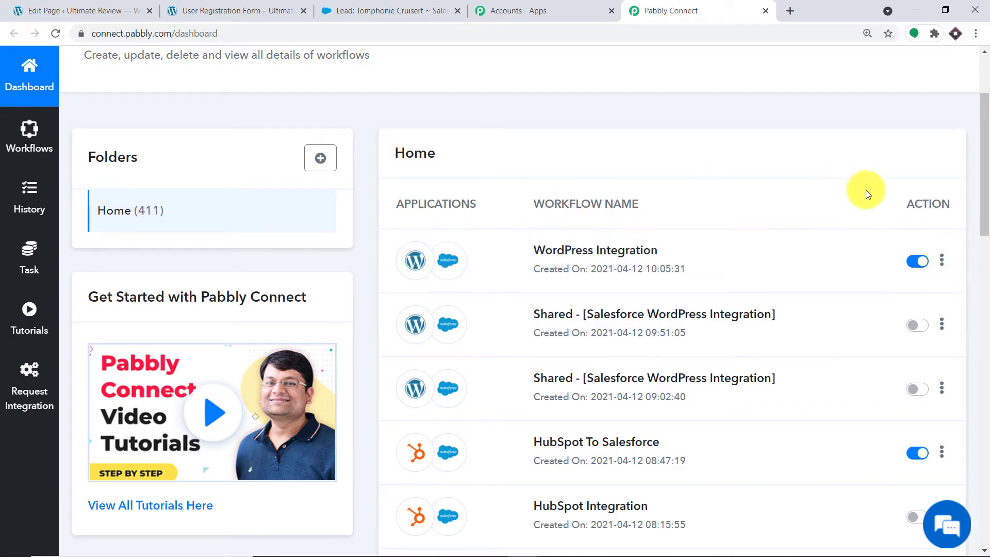
{"action": "left_click", "coordinate": [916, 263]}
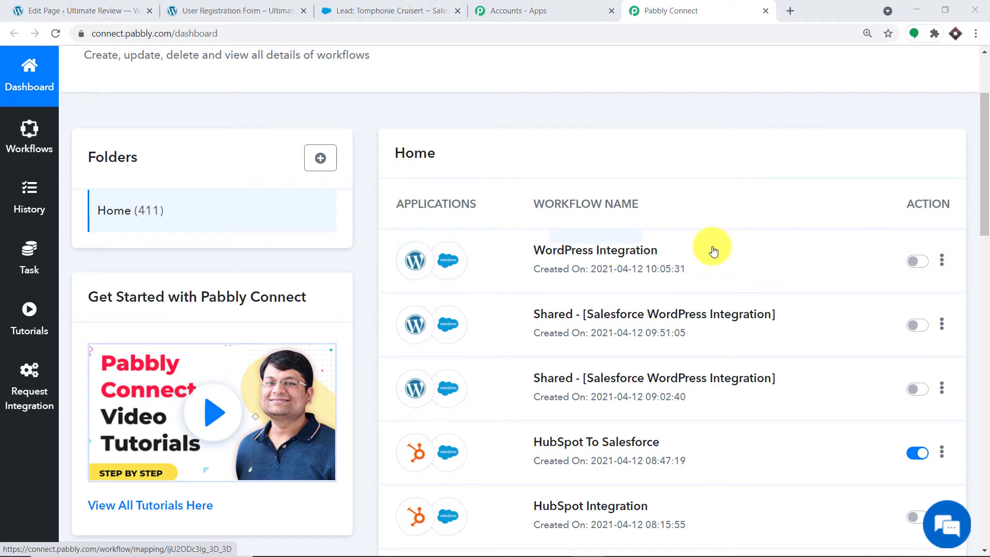
{"action": "scroll", "coordinate": [711, 251], "scroll_direction": "up", "scroll_amount": 1}
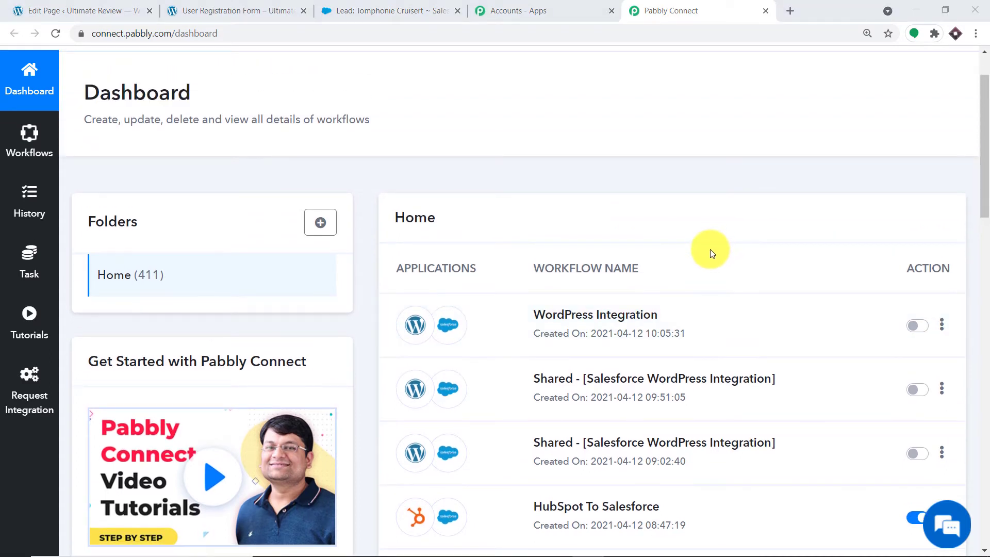
{"action": "scroll", "coordinate": [712, 250], "scroll_direction": "up", "scroll_amount": 1}
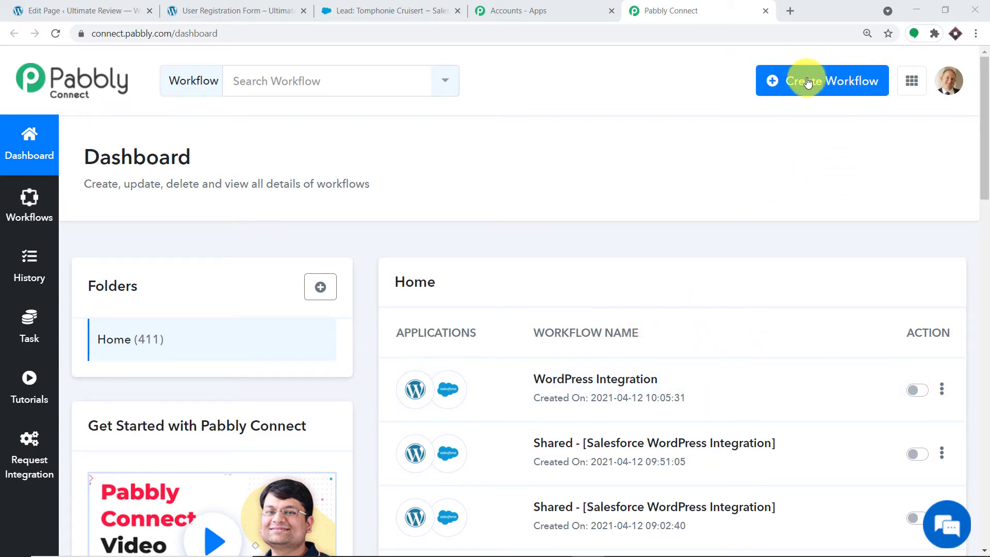
Create a new workflow named 'WordPress To Salesforce'.
{"action": "left_click", "coordinate": [824, 80]}
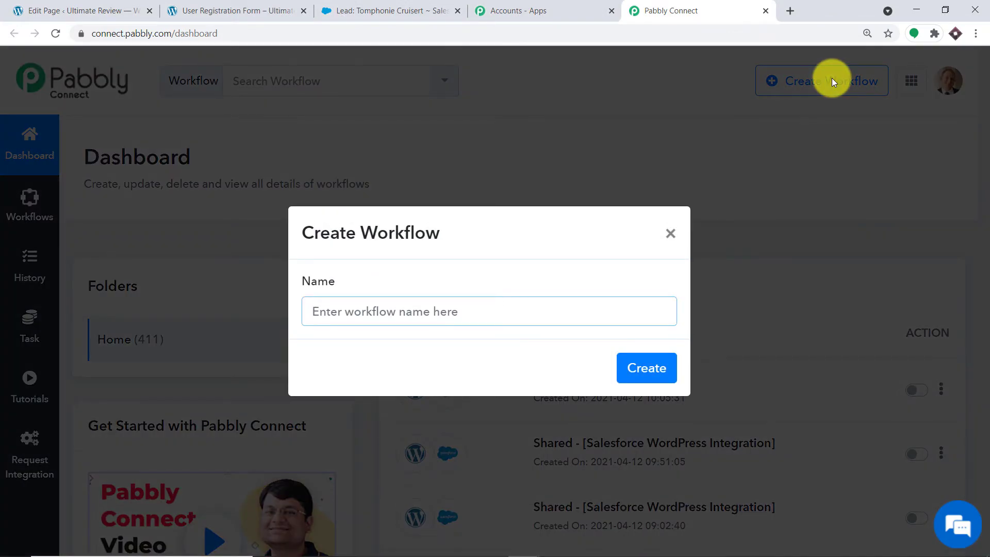
{"action": "type", "text": "W"}
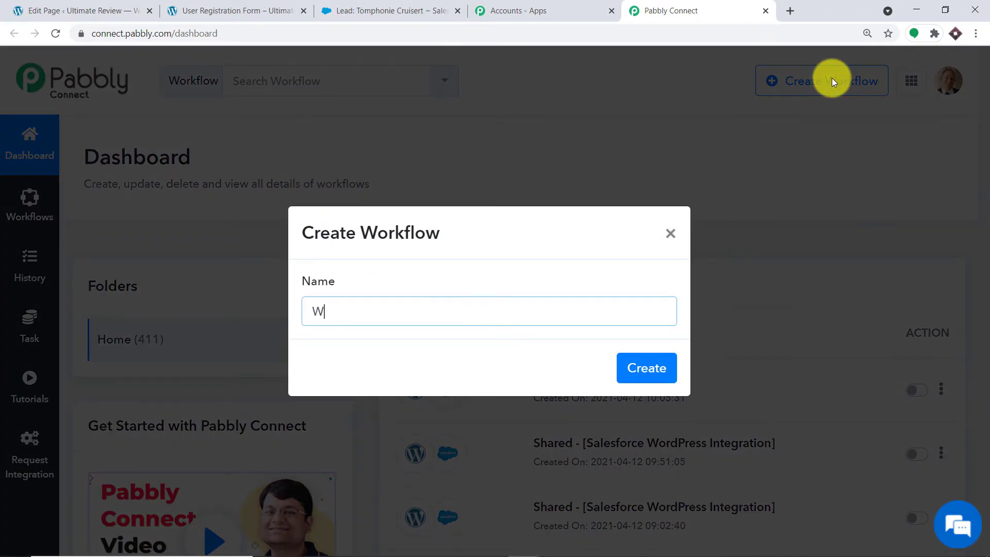
{"action": "type", "text": "ordPress To Salesforce"}
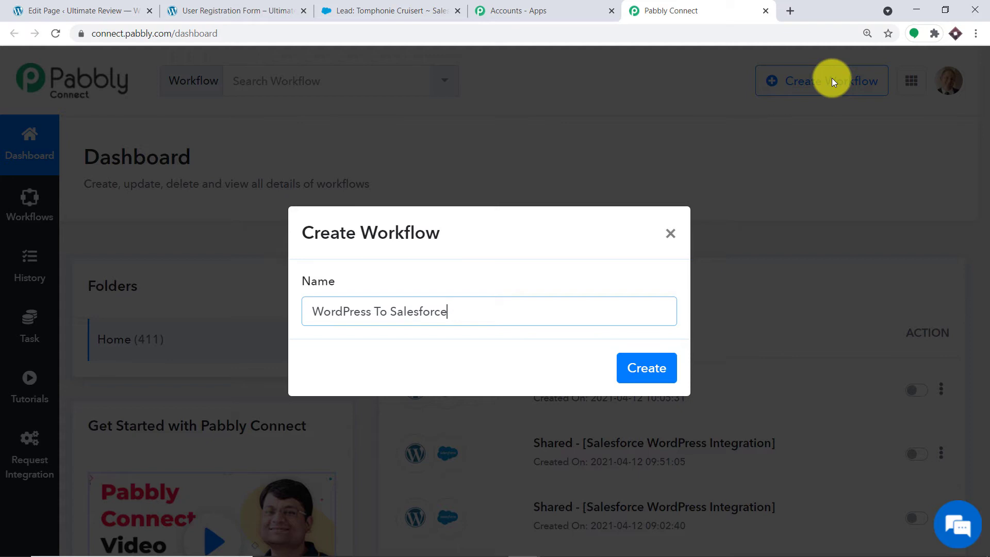
{"action": "left_click", "coordinate": [634, 366]}
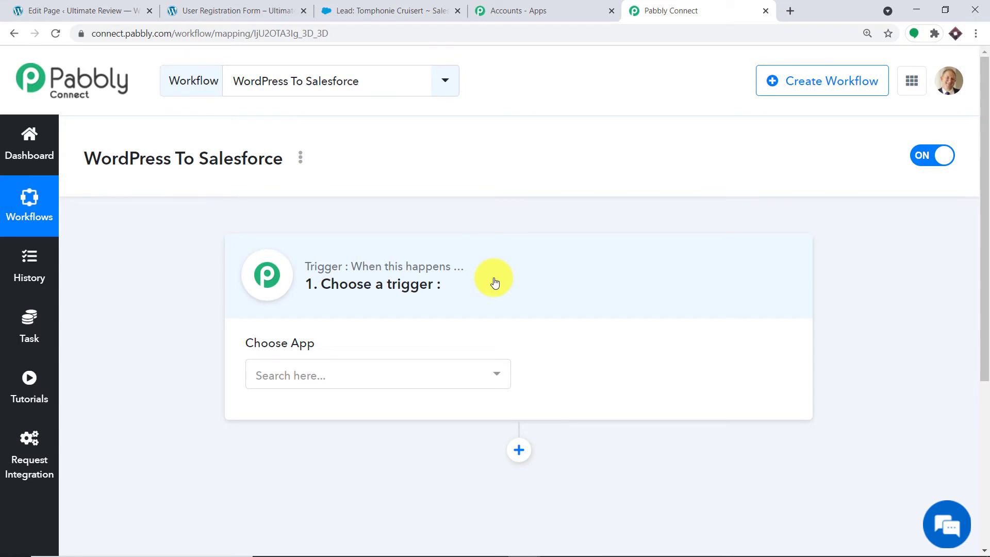
Choose WordPress as the trigger app with the User Registers event.
{"action": "left_click", "coordinate": [432, 372]}
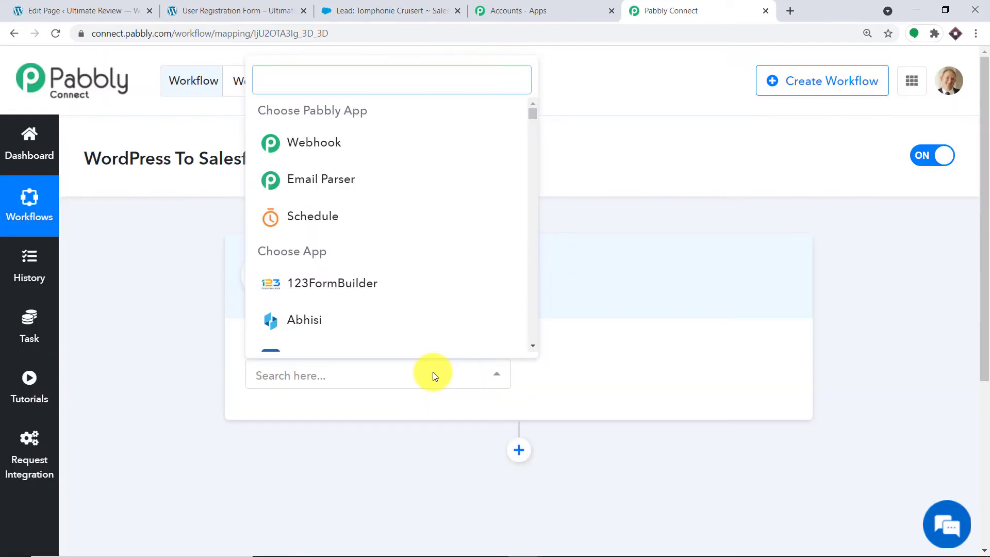
{"action": "type", "text": "wordpress"}
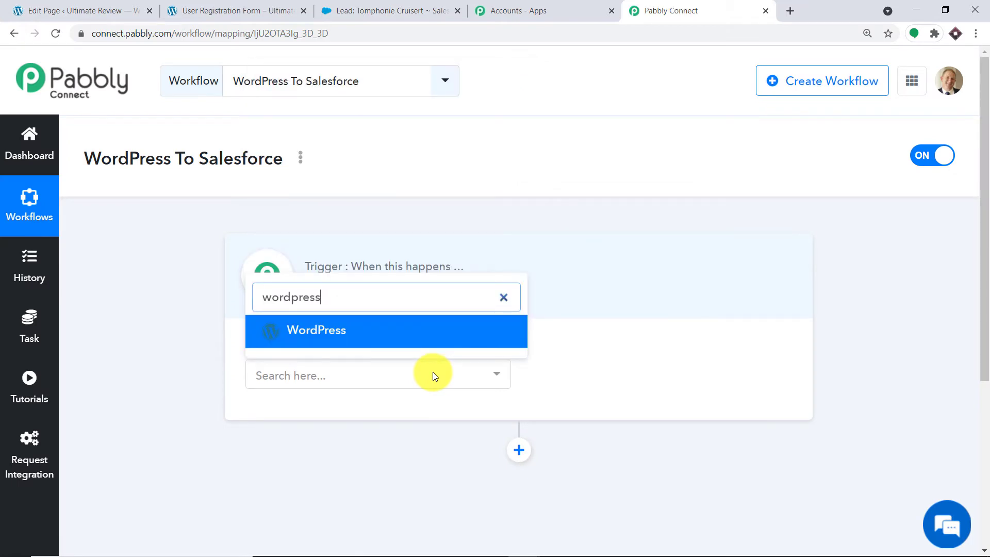
{"action": "left_click", "coordinate": [393, 339]}
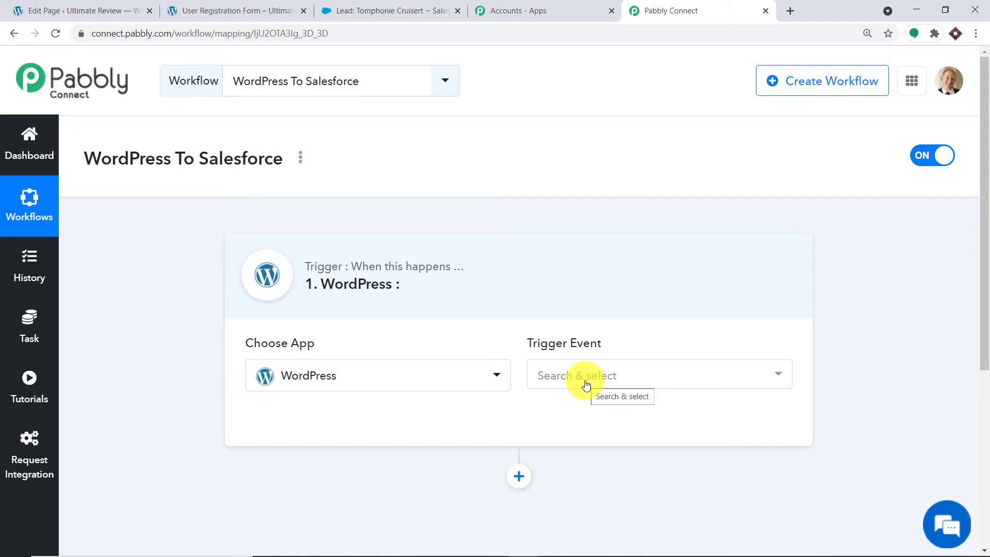
{"action": "left_click", "coordinate": [586, 384]}
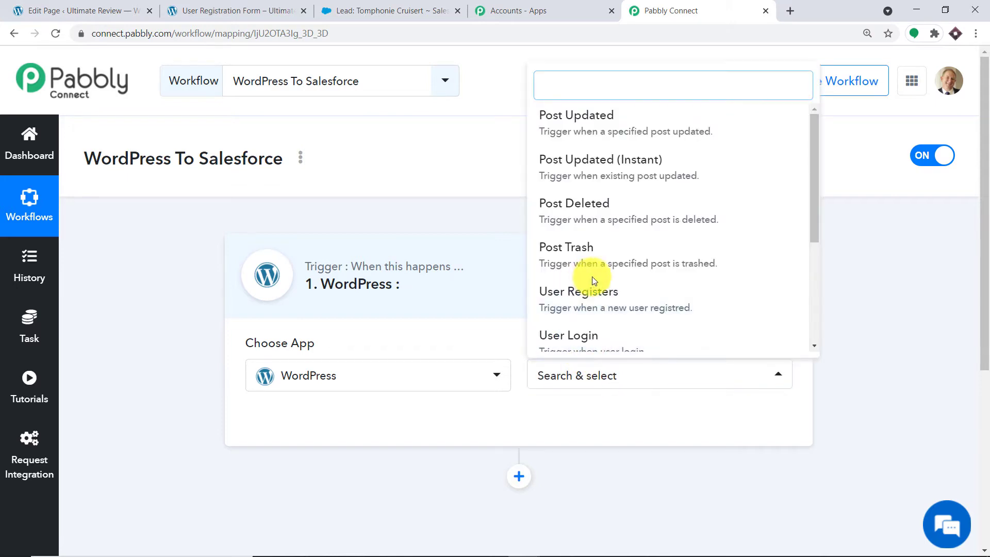
{"action": "scroll", "coordinate": [601, 247], "scroll_direction": "down", "scroll_amount": 2}
{"action": "left_click", "coordinate": [605, 235]}
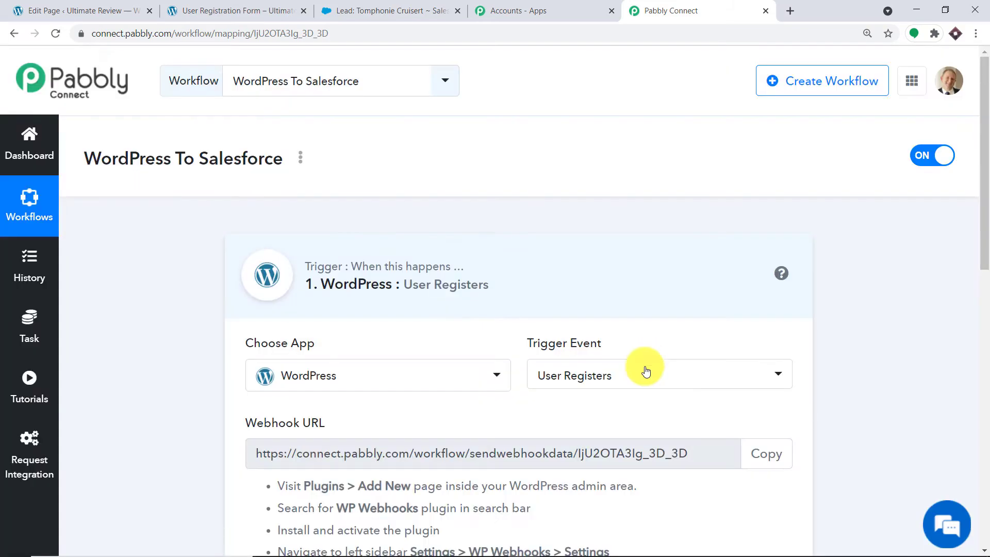
{"action": "left_click", "coordinate": [643, 382]}
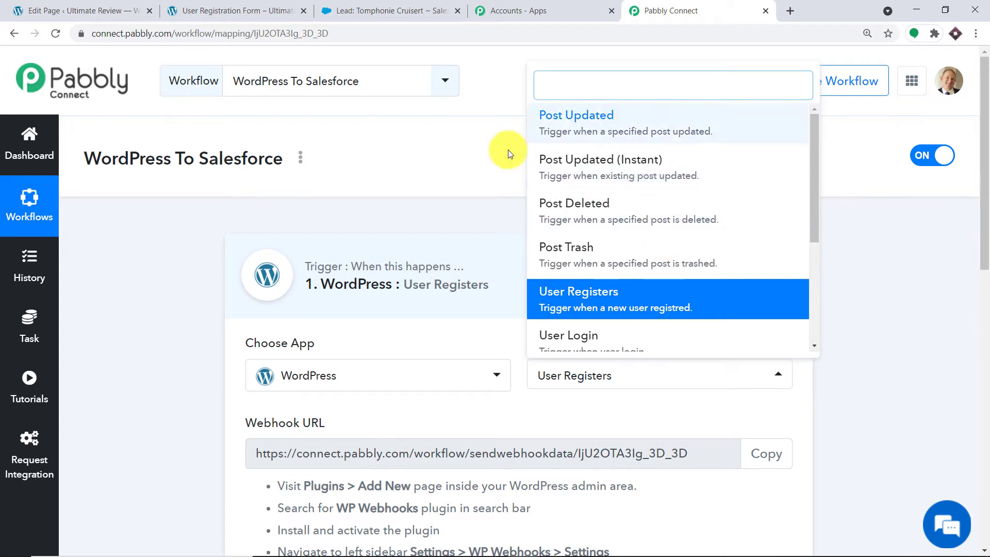
{"action": "scroll", "coordinate": [593, 222], "scroll_direction": "down", "scroll_amount": 2}
{"action": "scroll", "coordinate": [619, 230], "scroll_direction": "down", "scroll_amount": 1}
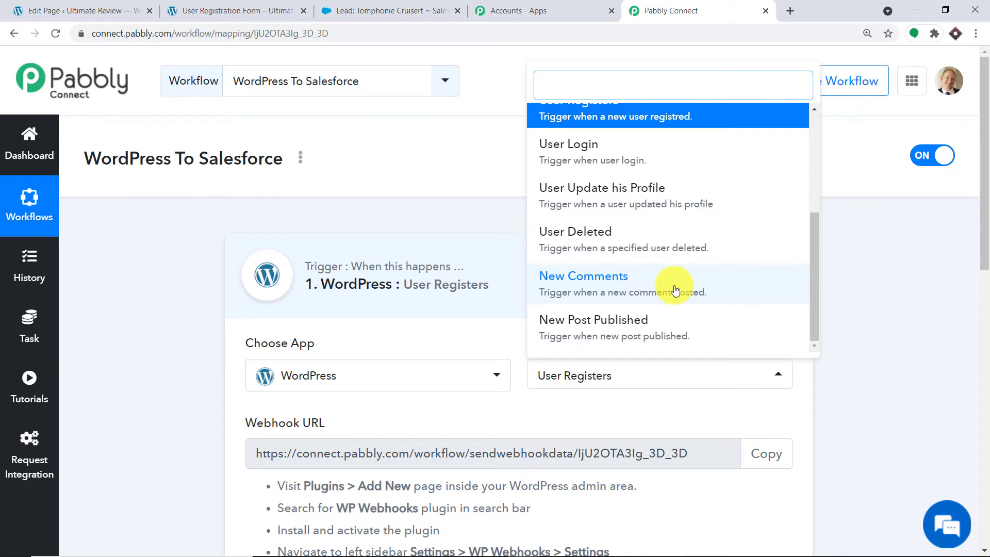
{"action": "left_click", "coordinate": [599, 404]}
{"action": "scroll", "coordinate": [602, 397], "scroll_direction": "down", "scroll_amount": 2}
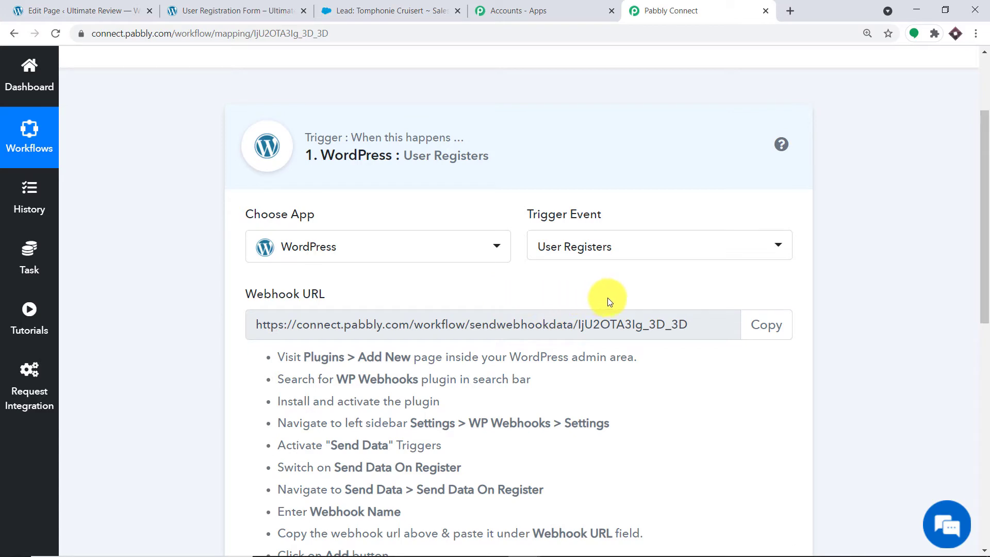
Copy the plugin name 'WP Webhooks' from the Pabbly setup instructions.
{"action": "left_click", "coordinate": [98, 10]}
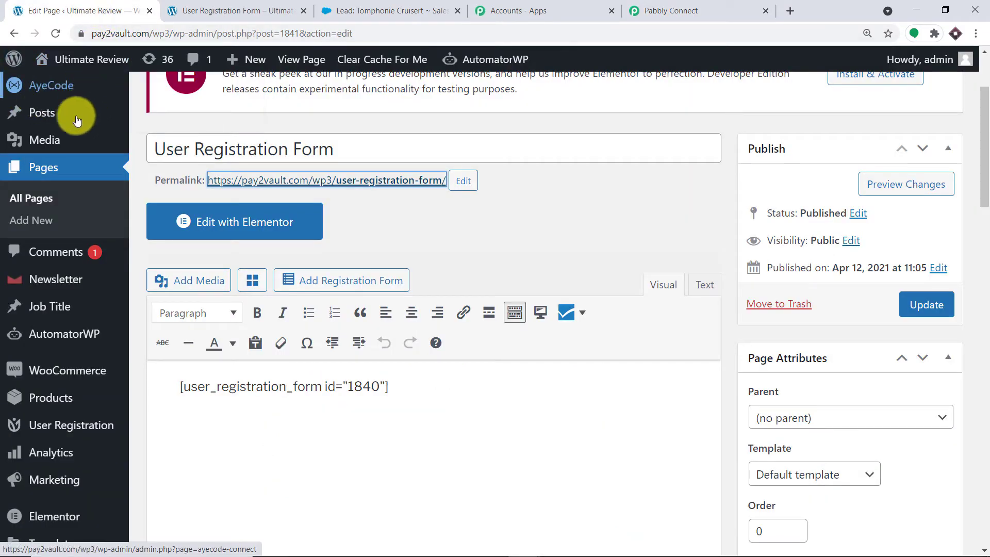
{"action": "mouse_move", "coordinate": [72, 153]}
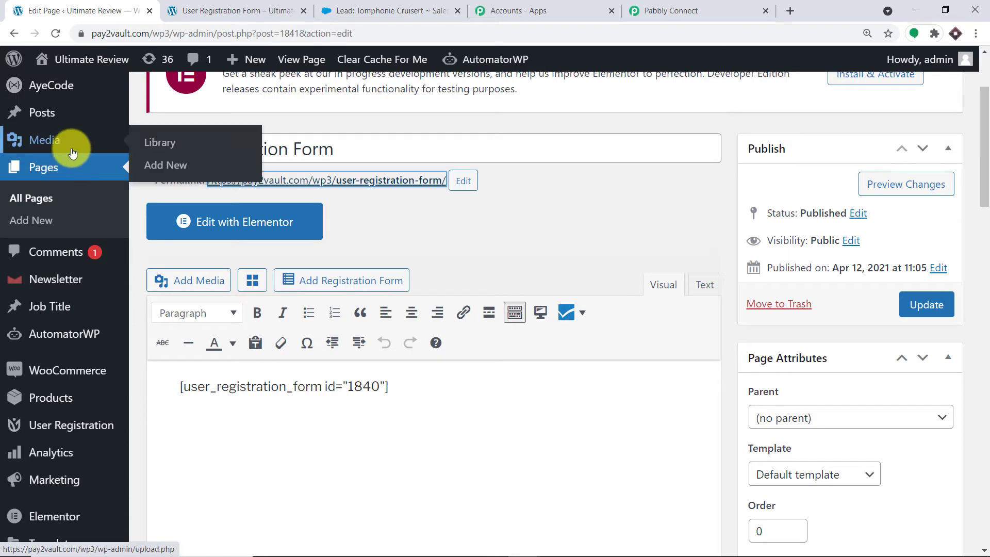
{"action": "left_click", "coordinate": [670, 11]}
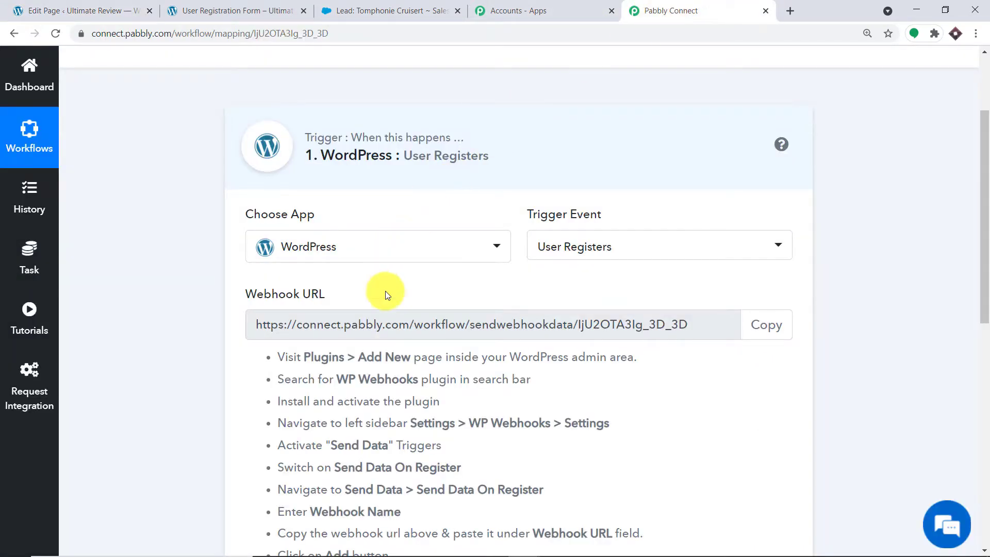
{"action": "left_click_drag", "start_coordinate": [419, 380], "coordinate": [344, 377]}
{"action": "right_click", "coordinate": [344, 378]}
{"action": "left_click", "coordinate": [382, 387]}
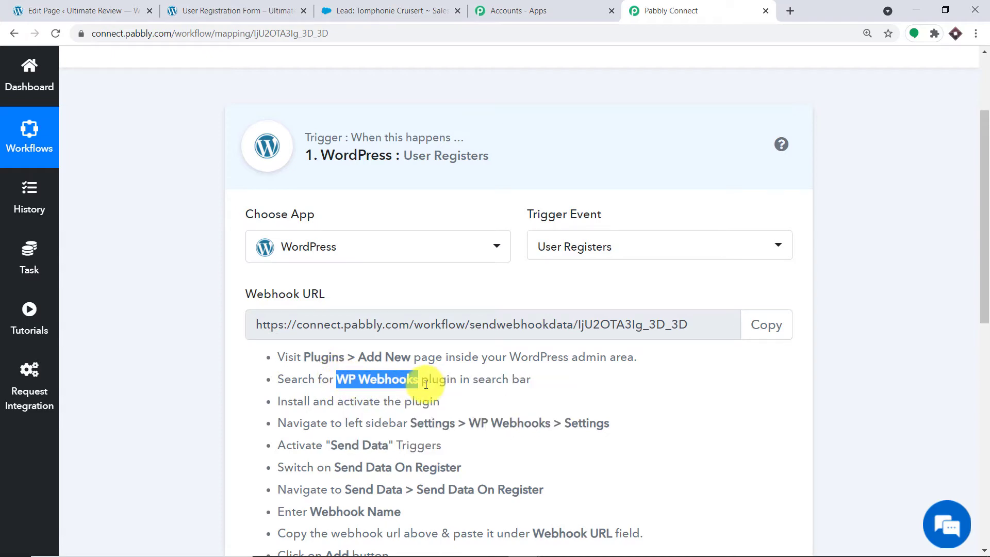
Search the installed WordPress plugins for WP Webhooks.
{"action": "left_click", "coordinate": [57, 10]}
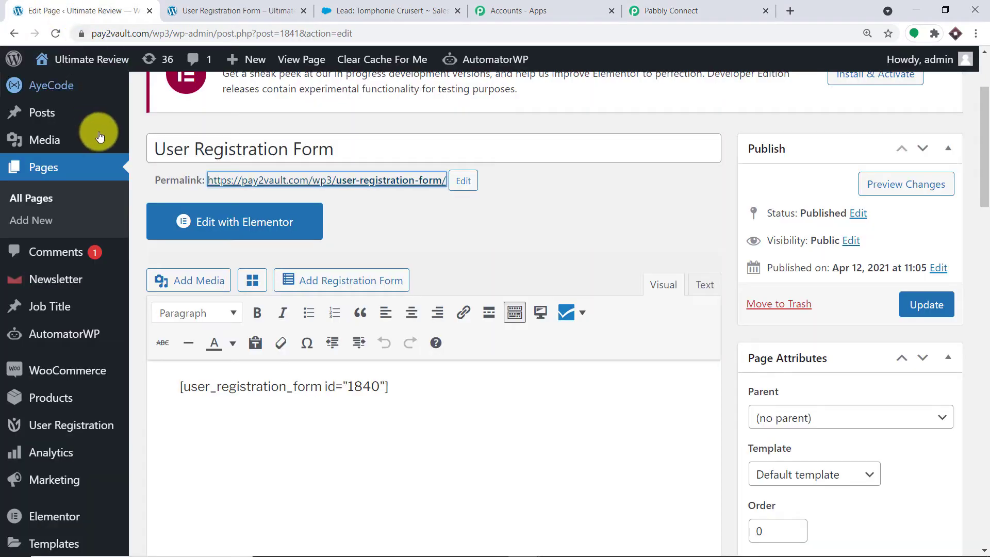
{"action": "scroll", "coordinate": [78, 360], "scroll_direction": "down", "scroll_amount": 1}
{"action": "scroll", "coordinate": [77, 356], "scroll_direction": "down", "scroll_amount": 2}
{"action": "scroll", "coordinate": [66, 416], "scroll_direction": "down", "scroll_amount": 1}
{"action": "mouse_move", "coordinate": [49, 413]}
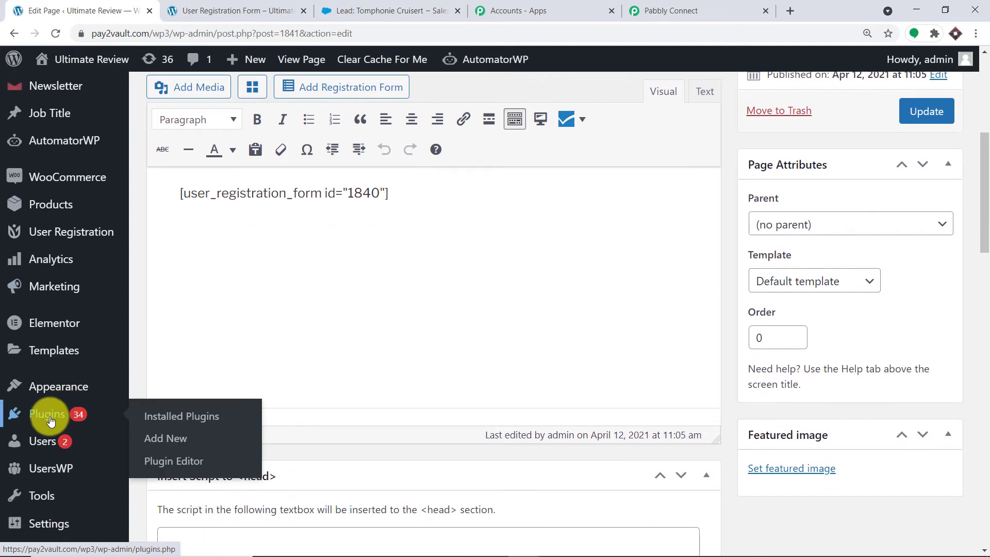
{"action": "left_click", "coordinate": [166, 418]}
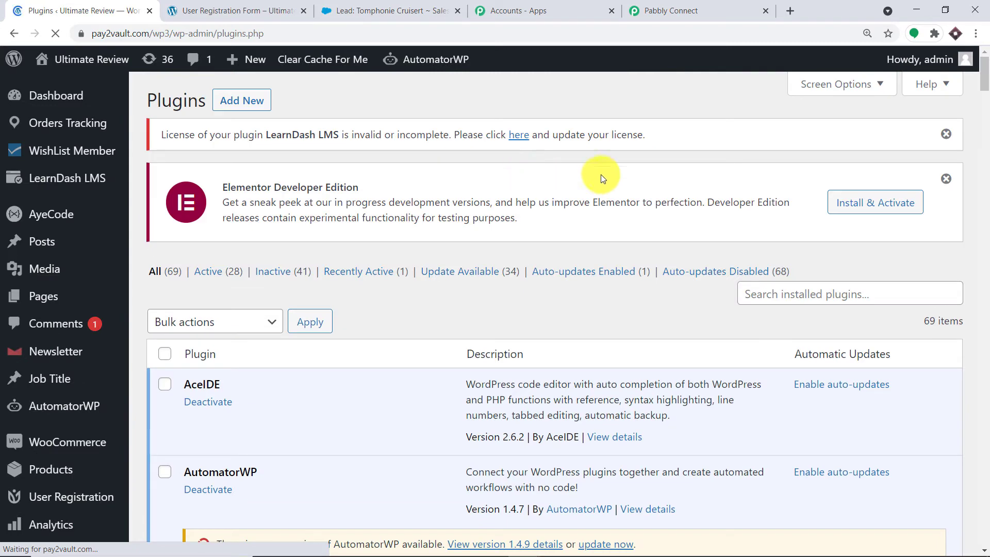
{"action": "left_click", "coordinate": [814, 293]}
{"action": "left_click", "coordinate": [818, 324]}
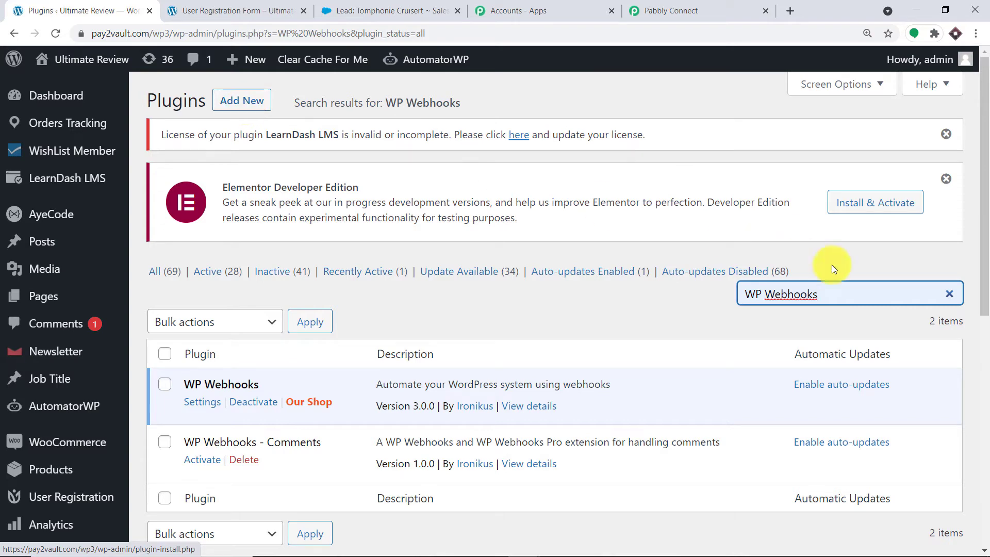
Open the WP Webhooks plugin settings in a new tab.
{"action": "left_click", "coordinate": [641, 9]}
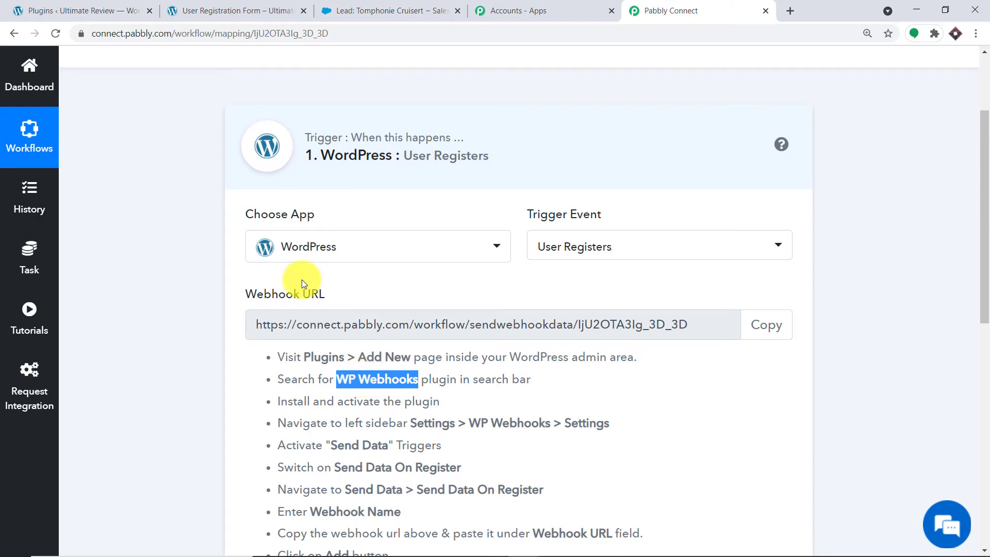
{"action": "left_click", "coordinate": [121, 10]}
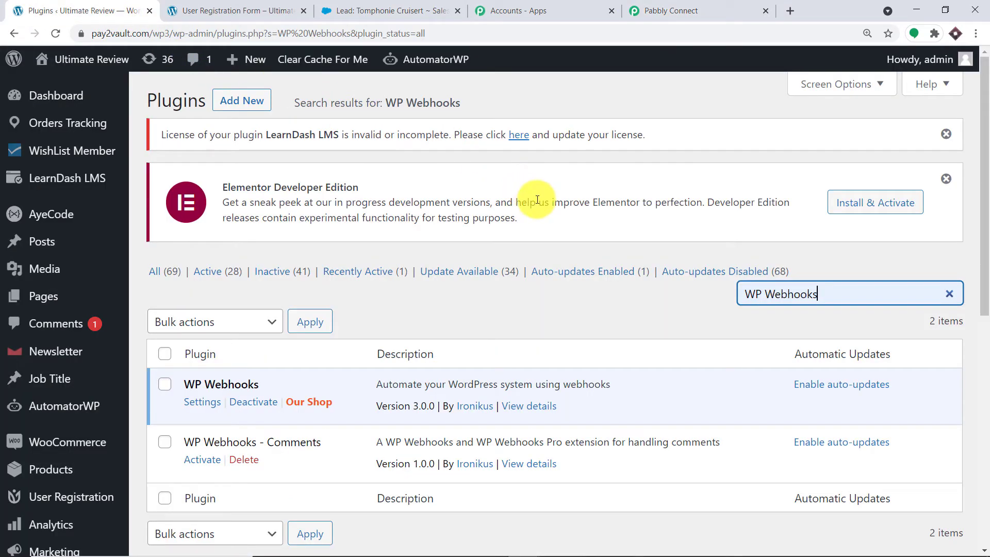
{"action": "scroll", "coordinate": [568, 194], "scroll_direction": "down", "scroll_amount": 3}
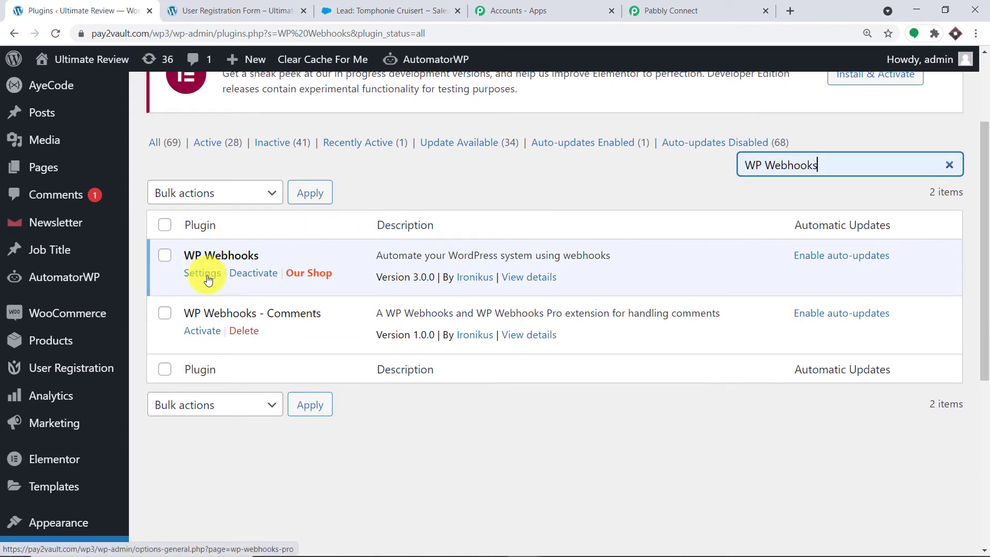
{"action": "right_click", "coordinate": [208, 277]}
{"action": "left_click", "coordinate": [220, 283]}
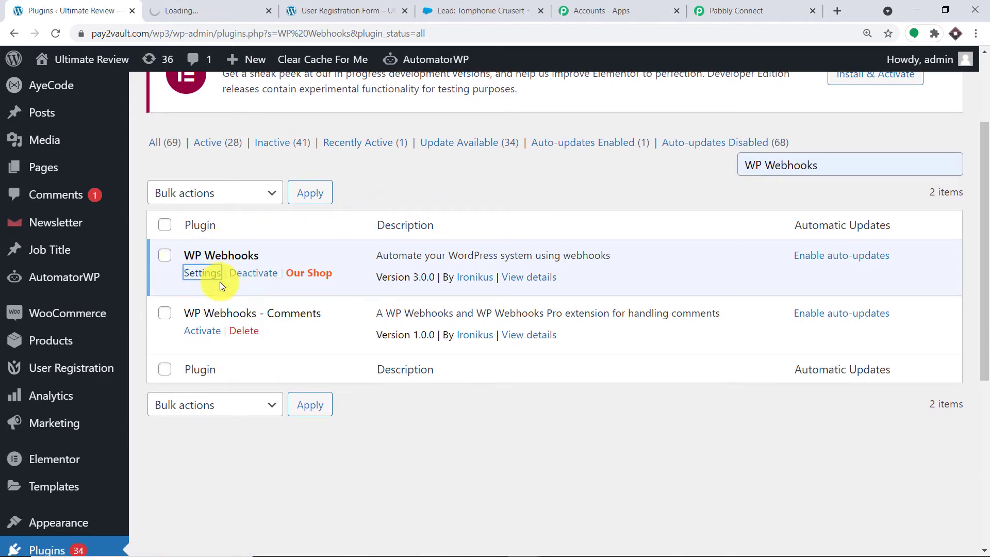
Show the WP Webhooks Send Data triggers and add a webhook for Send Data On Register.
{"action": "left_click", "coordinate": [224, 3]}
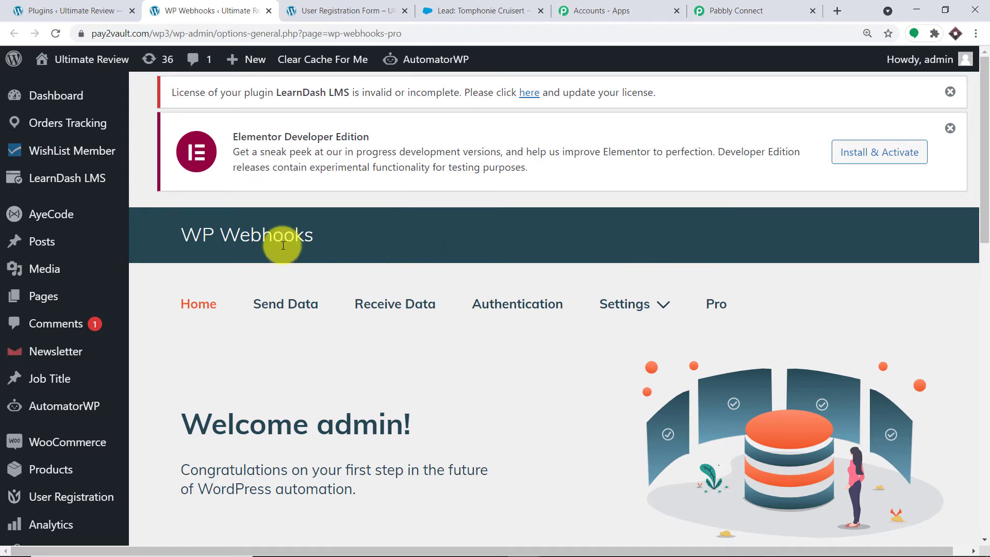
{"action": "scroll", "coordinate": [398, 239], "scroll_direction": "down", "scroll_amount": 5}
{"action": "scroll", "coordinate": [508, 254], "scroll_direction": "up", "scroll_amount": 5}
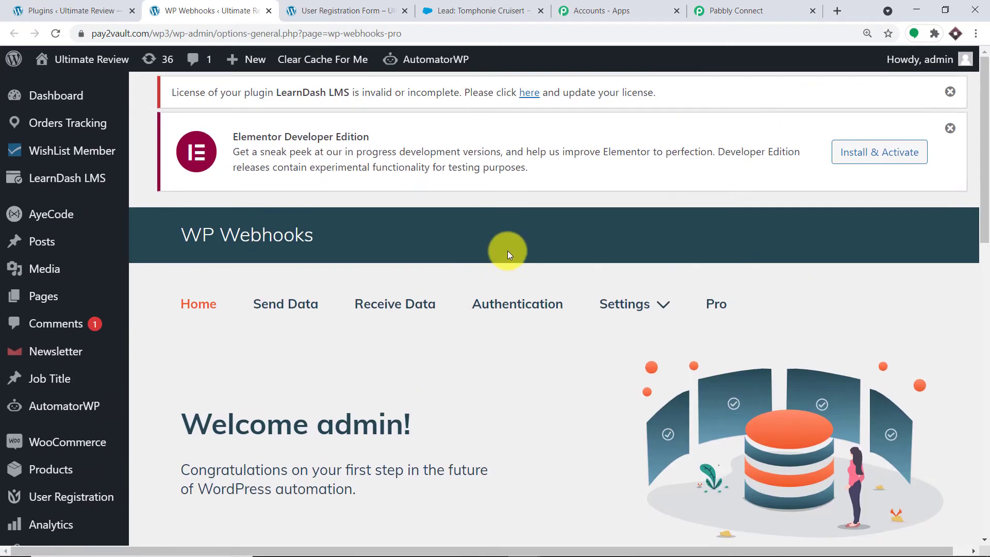
{"action": "left_click", "coordinate": [281, 308]}
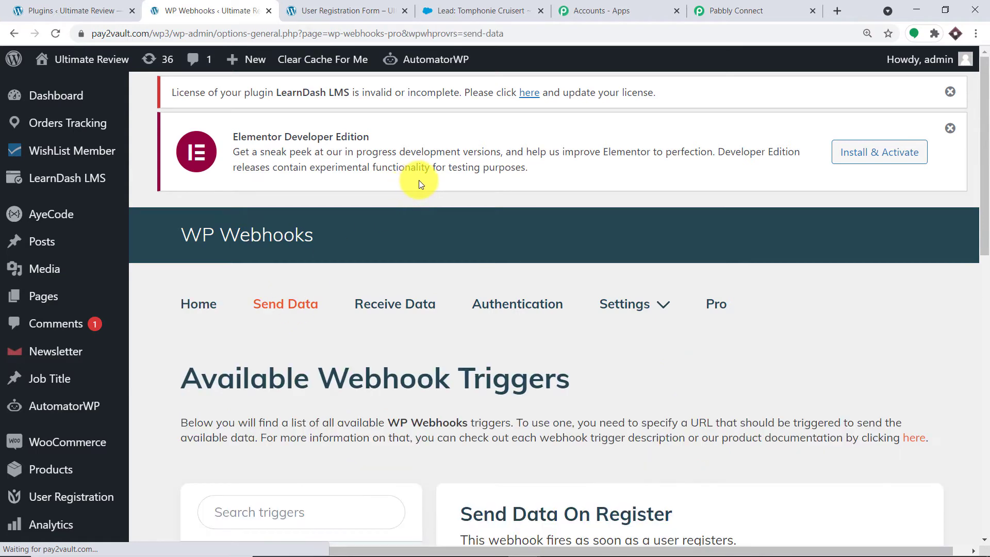
{"action": "scroll", "coordinate": [540, 264], "scroll_direction": "down", "scroll_amount": 3}
{"action": "scroll", "coordinate": [580, 293], "scroll_direction": "down", "scroll_amount": 1}
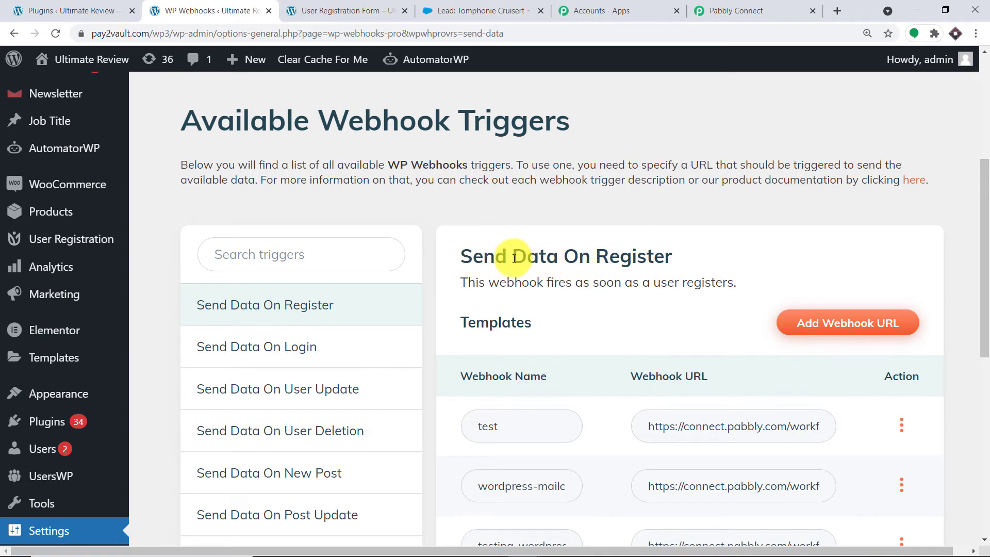
{"action": "scroll", "coordinate": [623, 216], "scroll_direction": "down", "scroll_amount": 1}
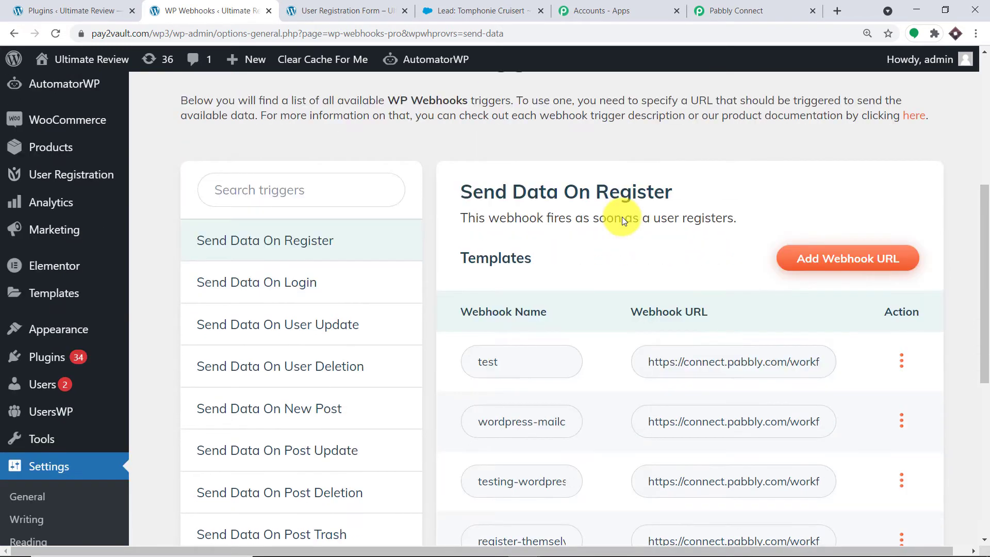
{"action": "left_click", "coordinate": [820, 267]}
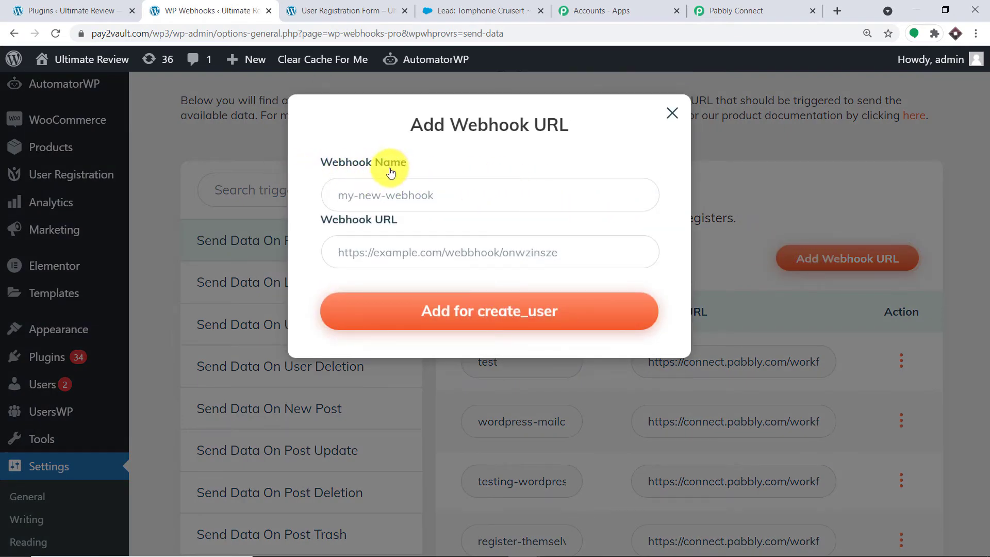
Add a webhook named 'Saleforce Random' with the copied Pabbly webhook URL for create_user.
{"action": "left_click", "coordinate": [369, 192]}
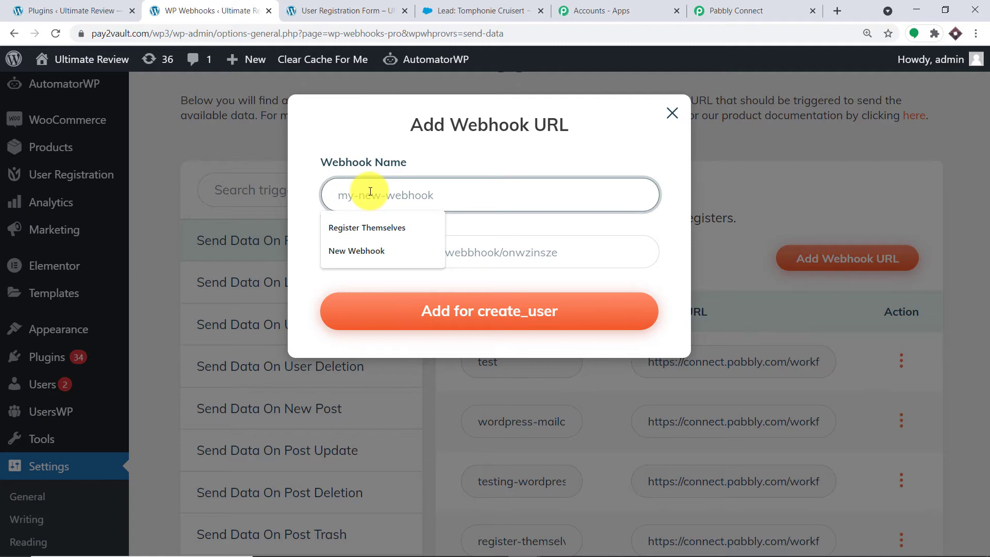
{"action": "type", "text": "Saleforc"}
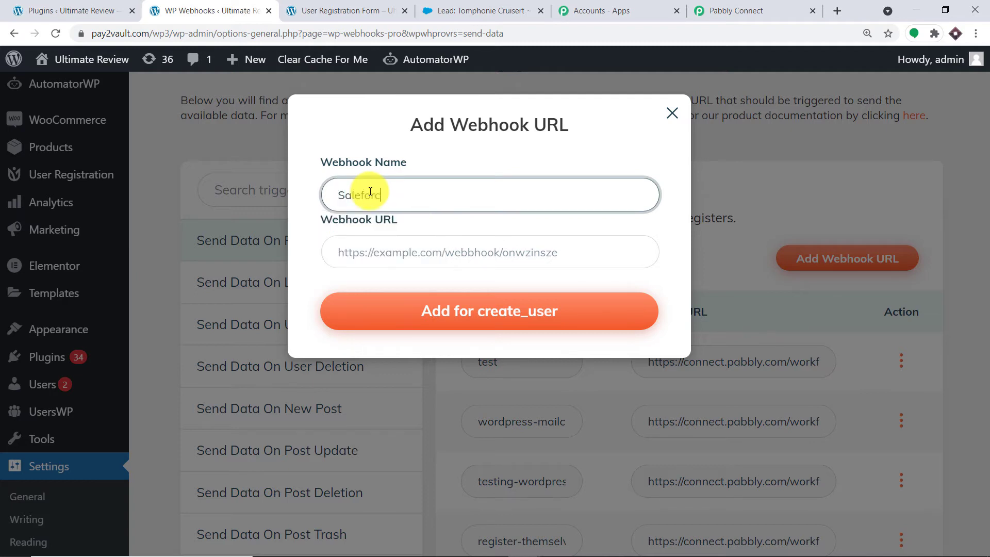
{"action": "type", "text": "e Random"}
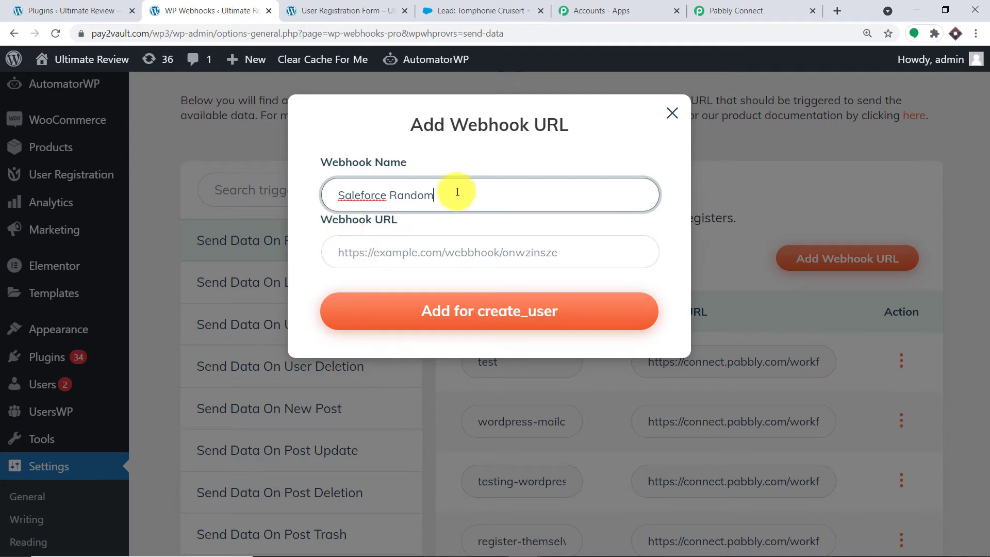
{"action": "left_click", "coordinate": [708, 10]}
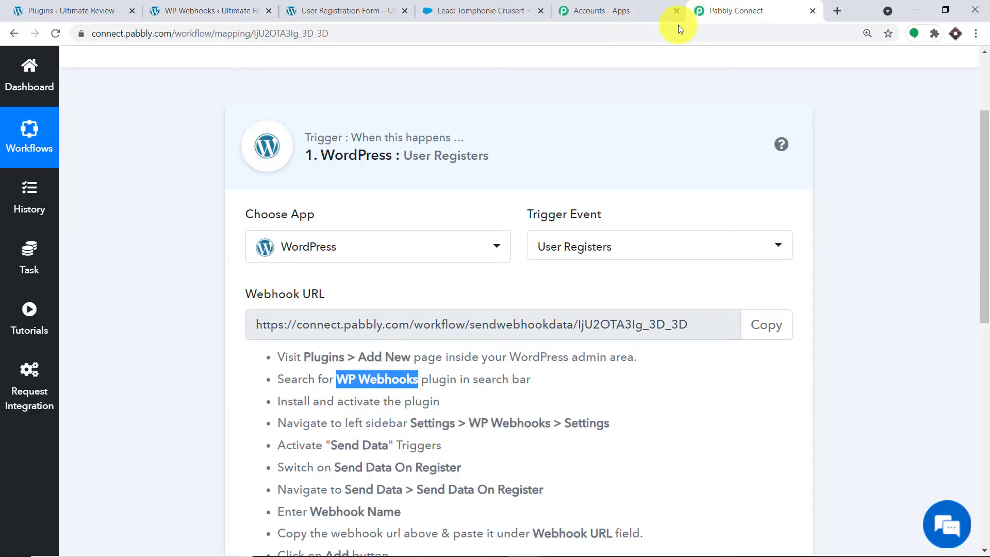
{"action": "left_click", "coordinate": [753, 325]}
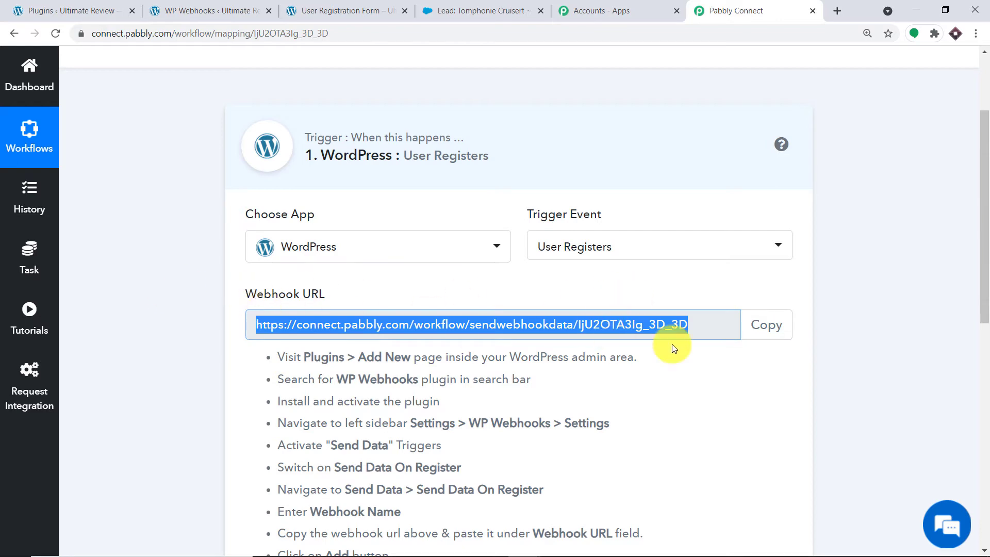
{"action": "left_click", "coordinate": [229, 6]}
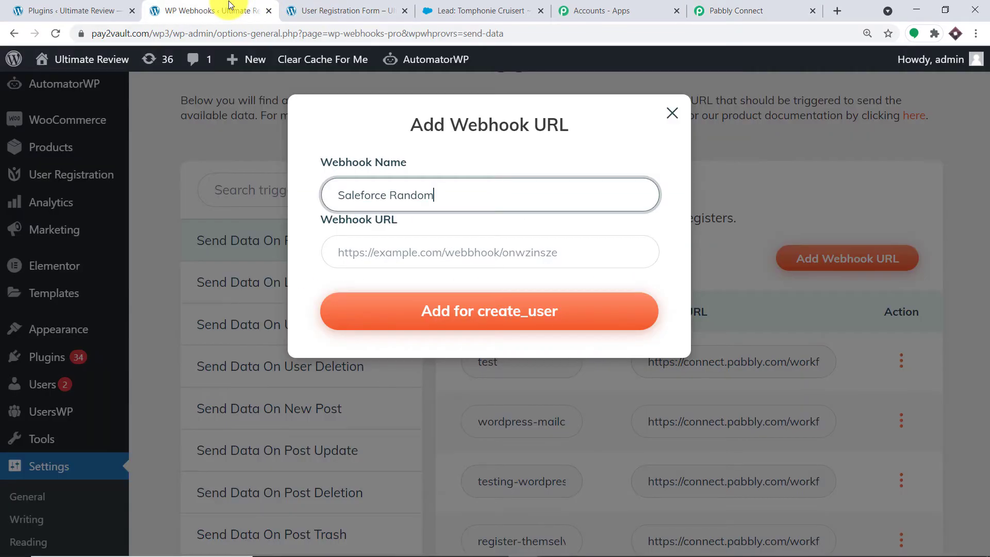
{"action": "left_click", "coordinate": [391, 246]}
{"action": "right_click", "coordinate": [384, 250]}
{"action": "left_click", "coordinate": [416, 351]}
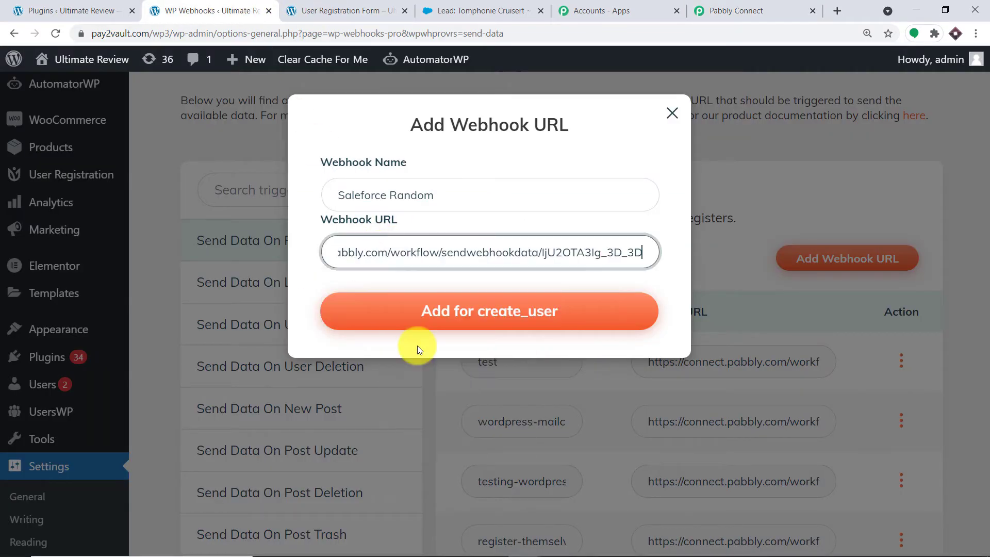
{"action": "left_click", "coordinate": [444, 315]}
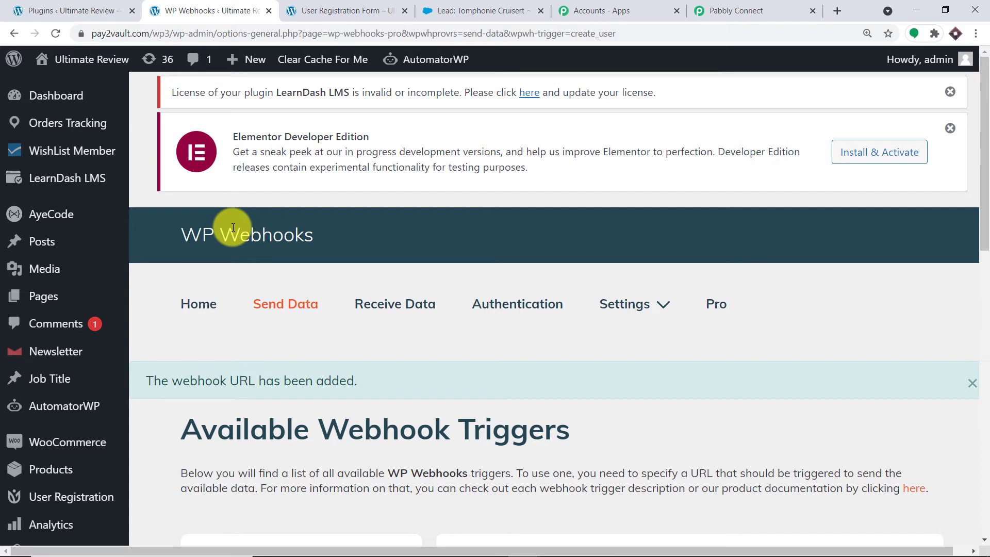
Start capturing the webhook response in Pabbly, then return to the registration form page.
{"action": "left_click", "coordinate": [747, 6]}
{"action": "scroll", "coordinate": [654, 203], "scroll_direction": "down", "scroll_amount": 5}
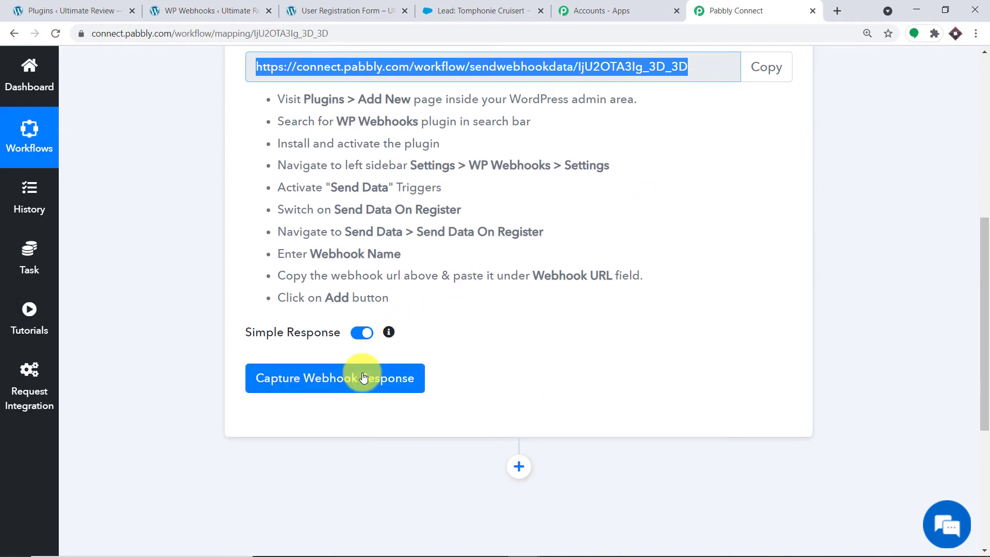
{"action": "left_click", "coordinate": [362, 376]}
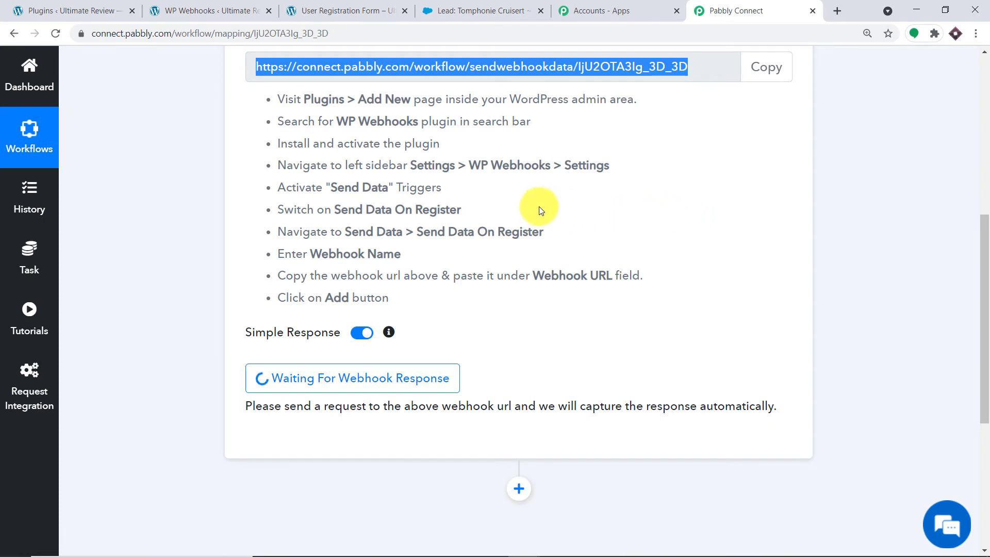
{"action": "left_click", "coordinate": [386, 7]}
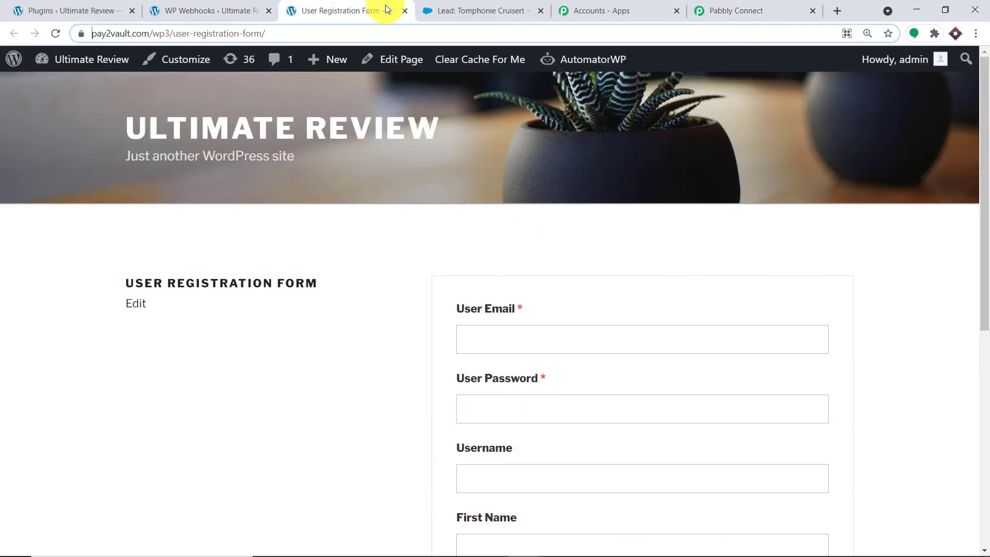
Copy the registration form page's address from the address bar.
{"action": "double_click", "coordinate": [225, 34]}
{"action": "left_click", "coordinate": [225, 34]}
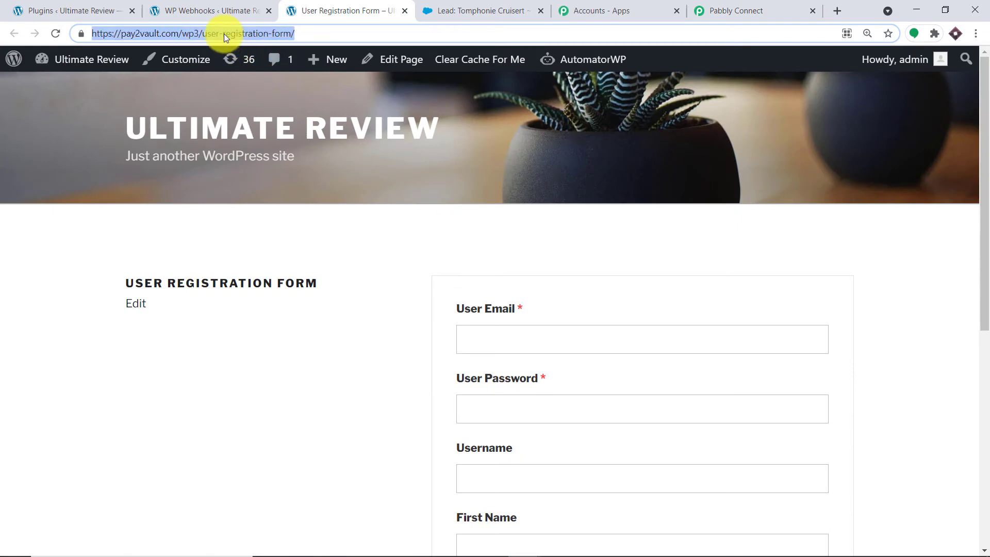
{"action": "right_click", "coordinate": [225, 34]}
{"action": "left_click", "coordinate": [265, 102]}
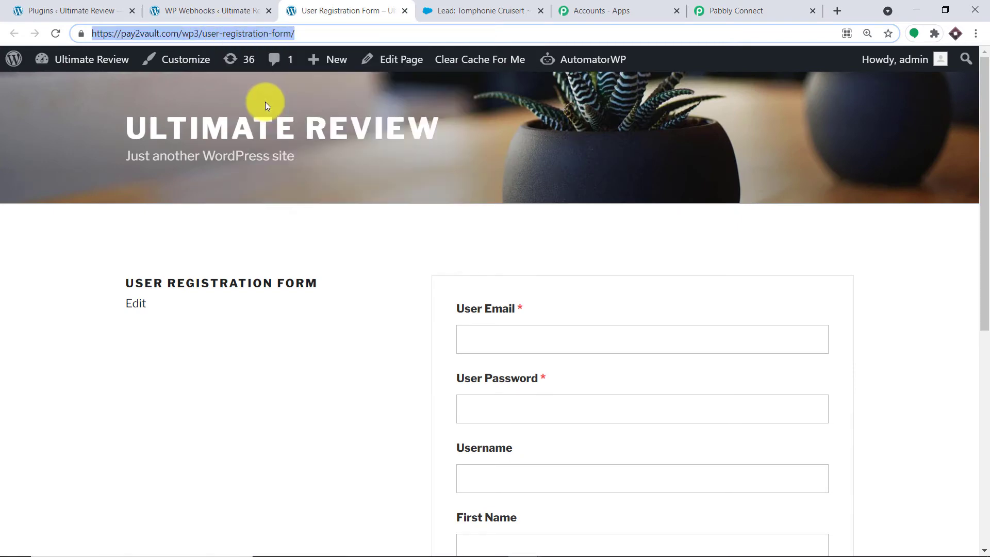
{"action": "scroll", "coordinate": [286, 123], "scroll_direction": "down", "scroll_amount": 5}
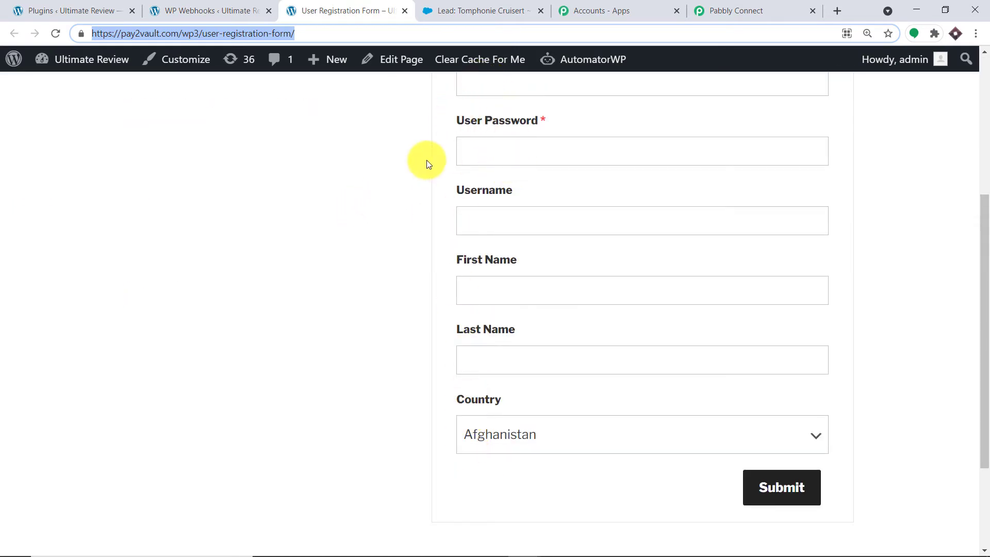
Return to the WP Webhooks plugins list in the WordPress admin.
{"action": "left_click", "coordinate": [44, 10]}
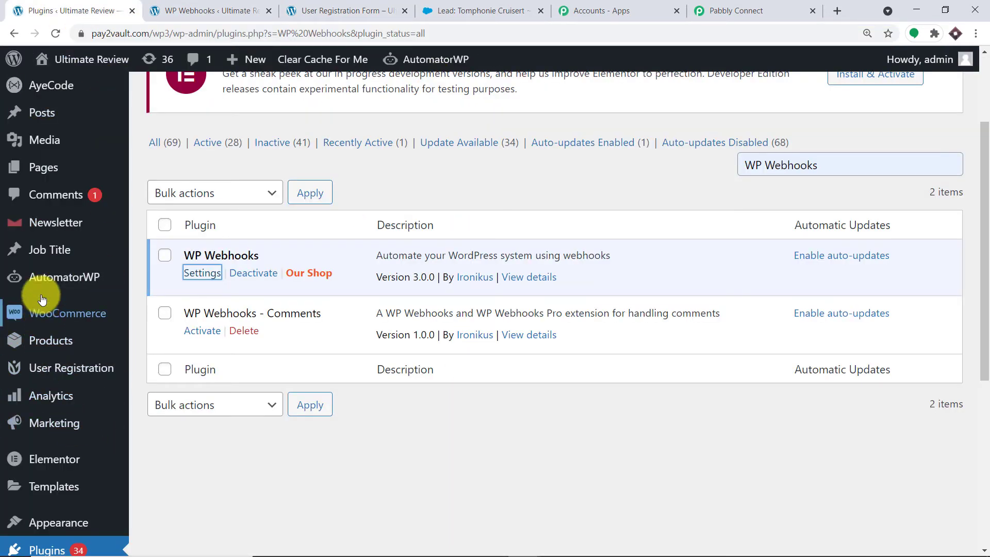
{"action": "scroll", "coordinate": [72, 363], "scroll_direction": "down", "scroll_amount": 1}
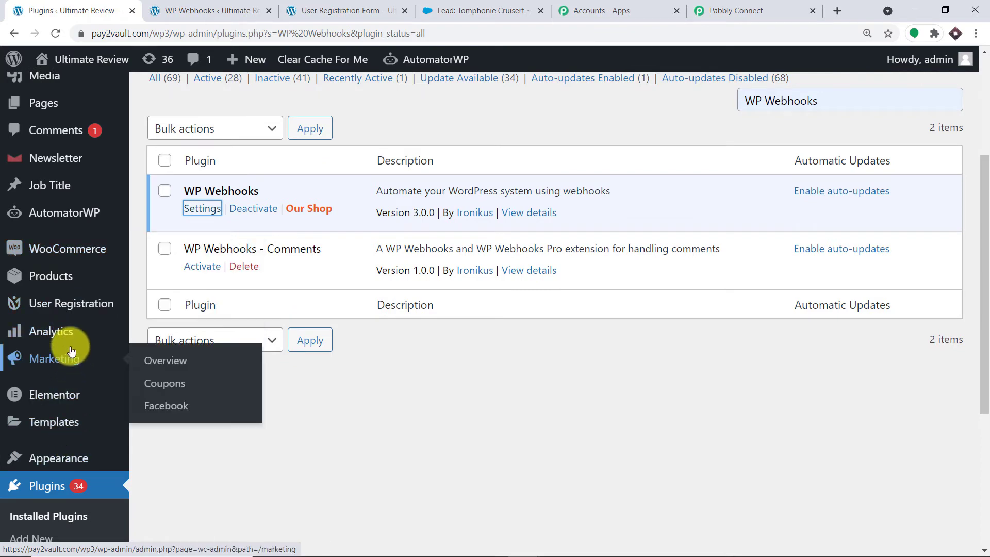
{"action": "scroll", "coordinate": [72, 366], "scroll_direction": "down", "scroll_amount": 2}
{"action": "scroll", "coordinate": [72, 372], "scroll_direction": "up", "scroll_amount": 5}
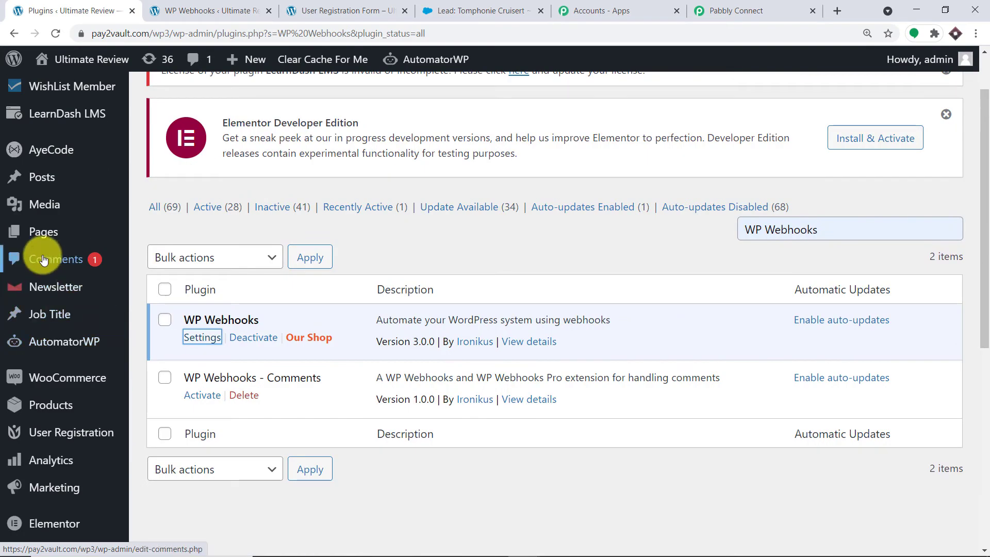
{"action": "mouse_move", "coordinate": [45, 253]}
{"action": "scroll", "coordinate": [66, 222], "scroll_direction": "down", "scroll_amount": 3}
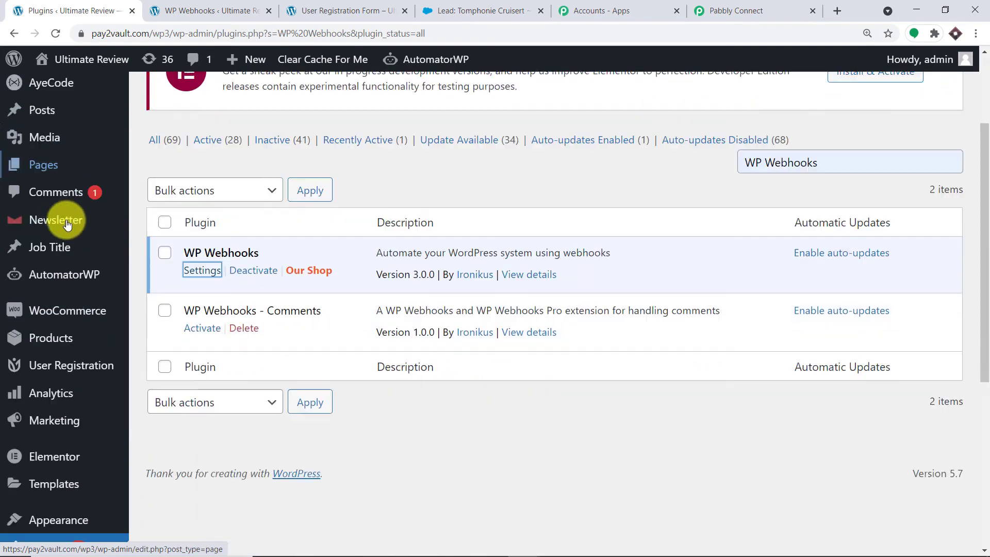
{"action": "mouse_move", "coordinate": [71, 305]}
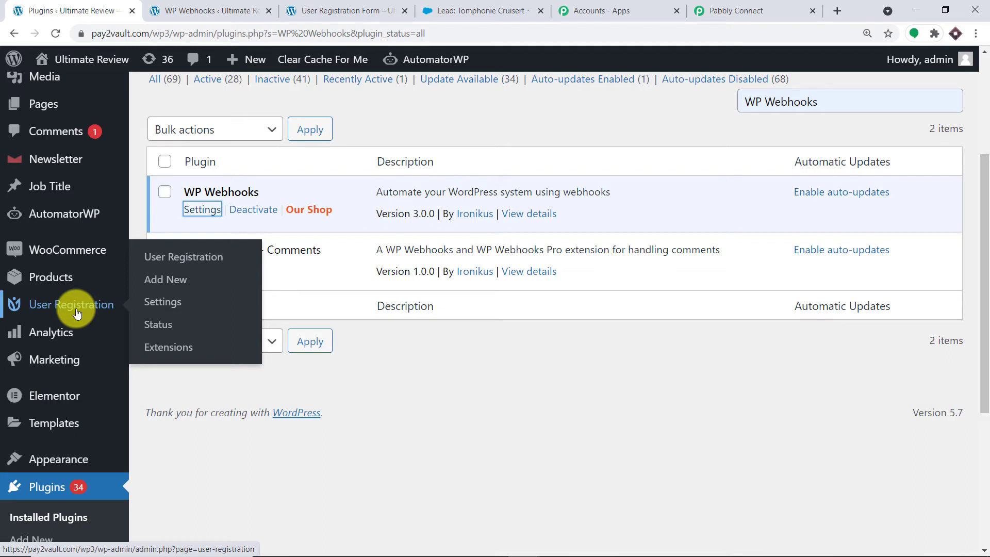
Load the copied user registration form URL in a new incognito Chrome window.
{"action": "key", "text": "ctrl+shift+n"}
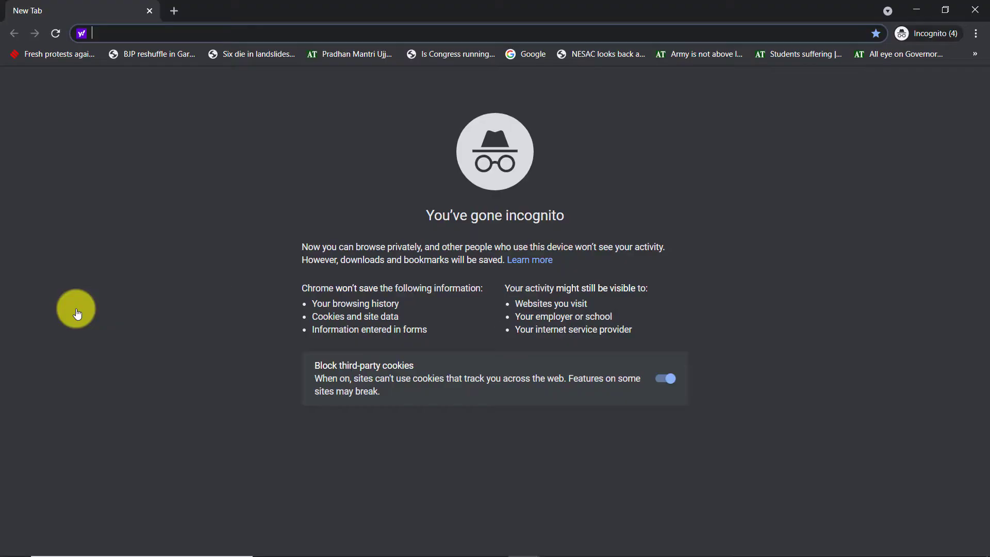
{"action": "key", "text": "ctrl+v"}
{"action": "key", "text": "Return"}
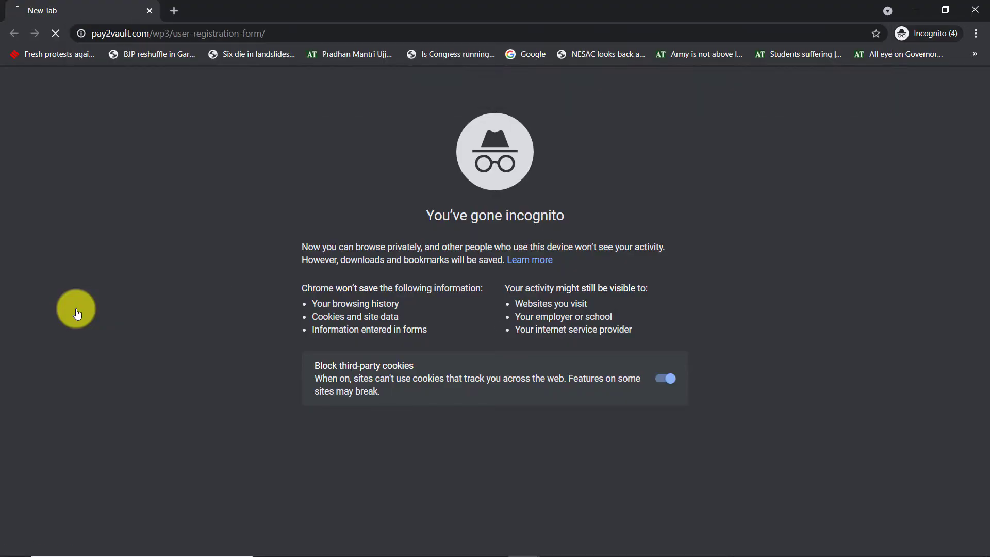
Enter the second test user's email address on the registration form.
{"action": "scroll", "coordinate": [564, 264], "scroll_direction": "down", "scroll_amount": 4}
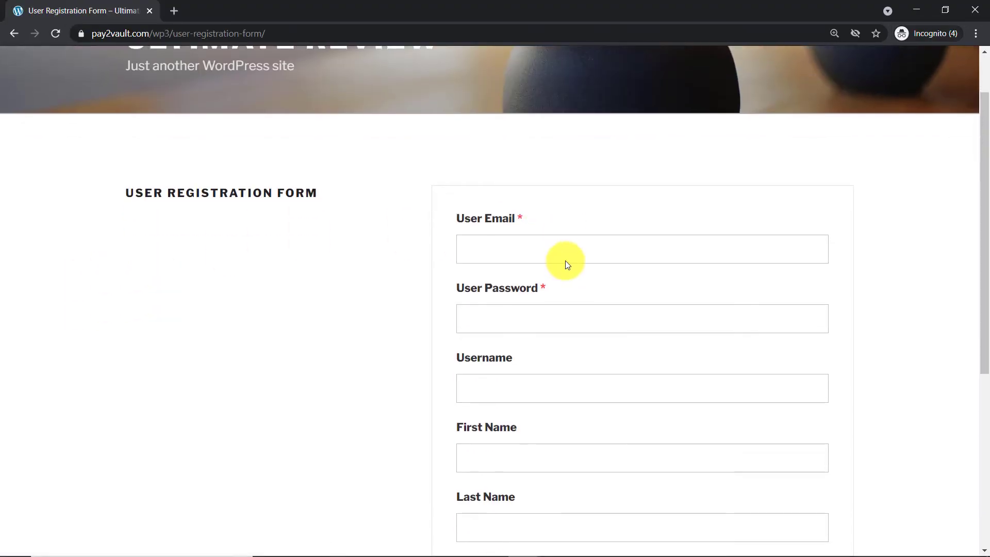
{"action": "left_click", "coordinate": [503, 122]}
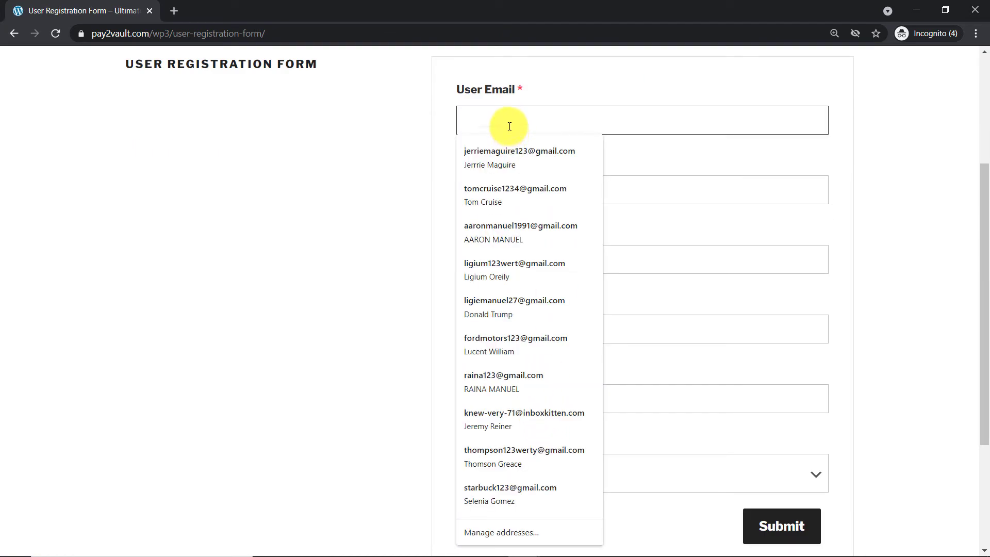
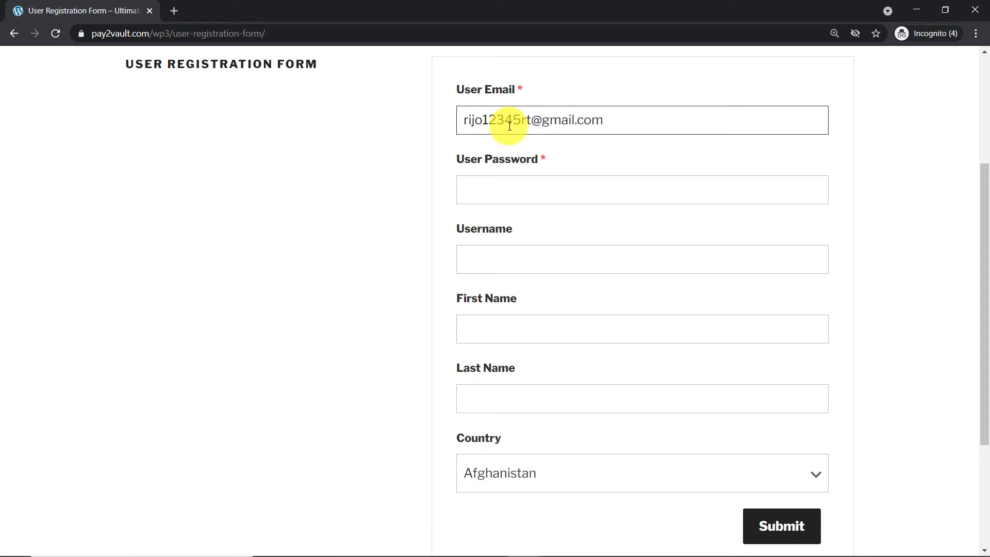
{"action": "left_click_drag", "start_coordinate": [482, 126], "coordinate": [440, 126]}
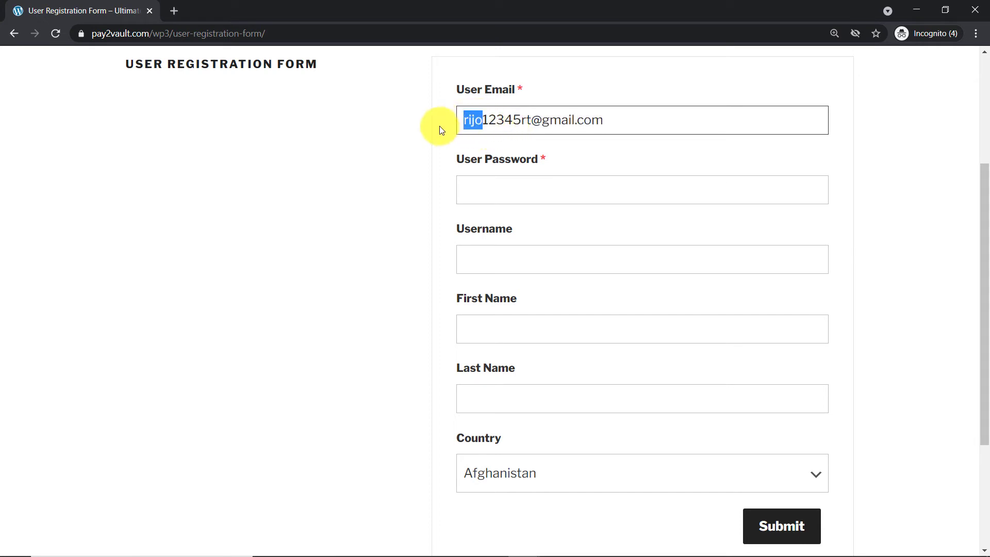
{"action": "key", "text": "BackSpace"}
{"action": "type", "text": "mi"}
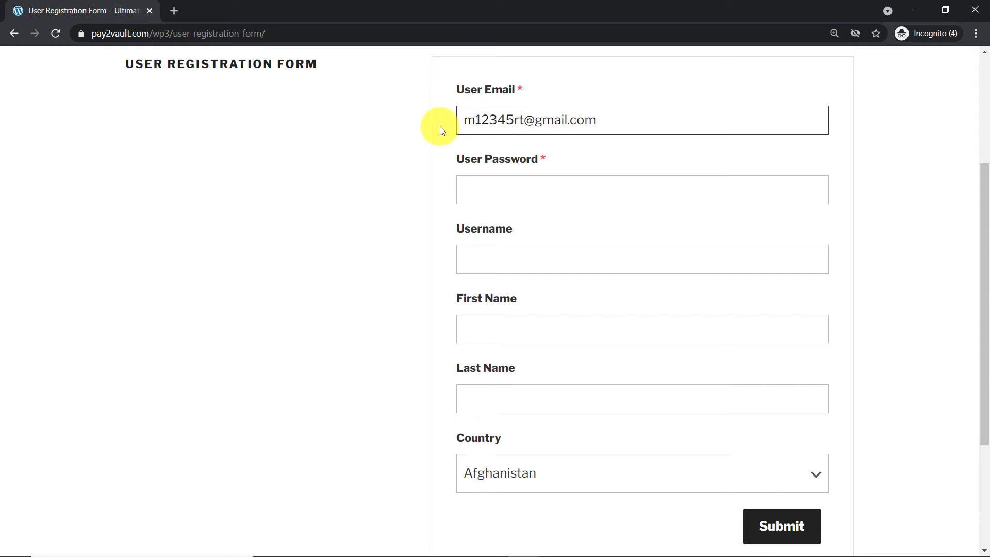
{"action": "type", "text": "jo"}
{"action": "scroll", "coordinate": [464, 150], "scroll_direction": "up", "scroll_amount": 1}
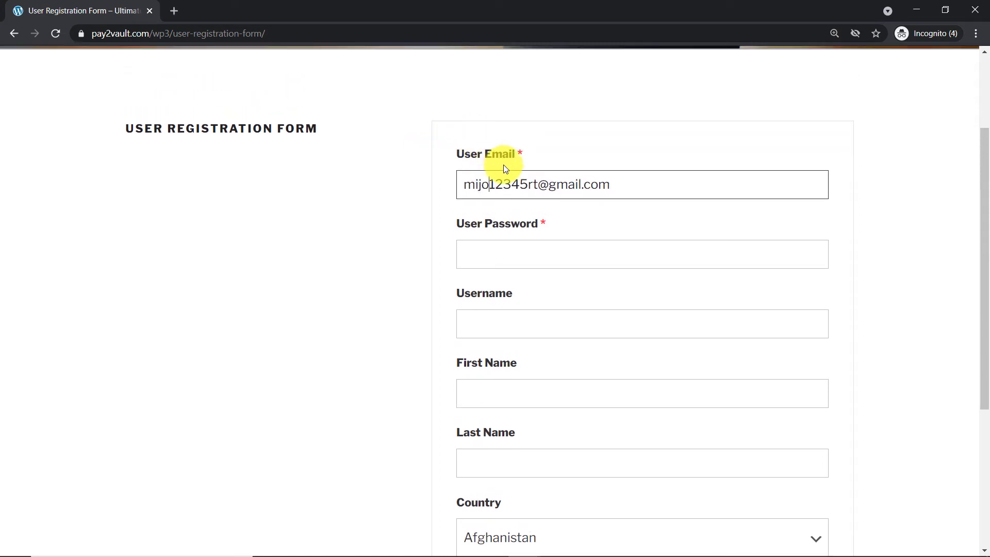
{"action": "scroll", "coordinate": [500, 184], "scroll_direction": "down", "scroll_amount": 1}
{"action": "left_click", "coordinate": [500, 185]}
{"action": "left_click", "coordinate": [499, 185]}
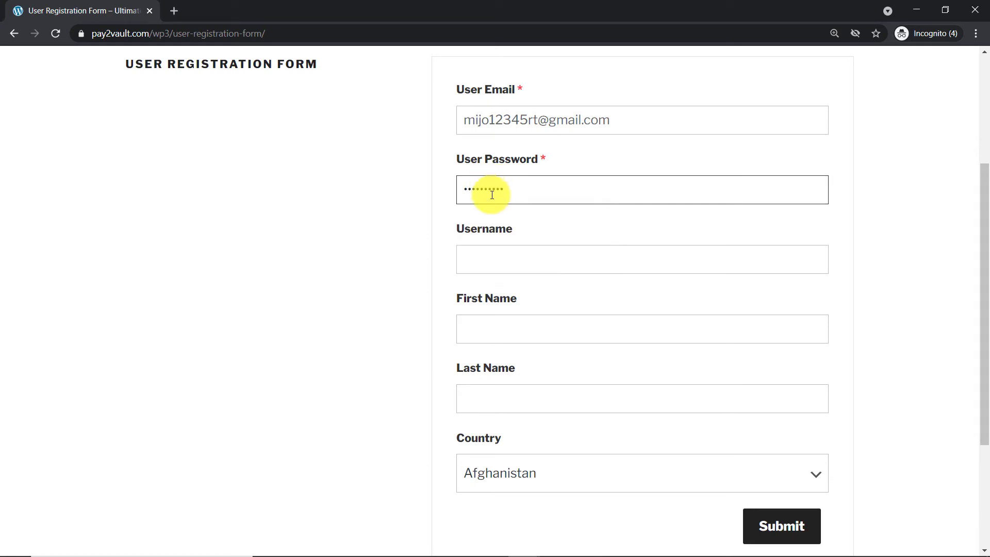
Fill in the test user's username, first name and last name.
{"action": "left_click", "coordinate": [508, 259]}
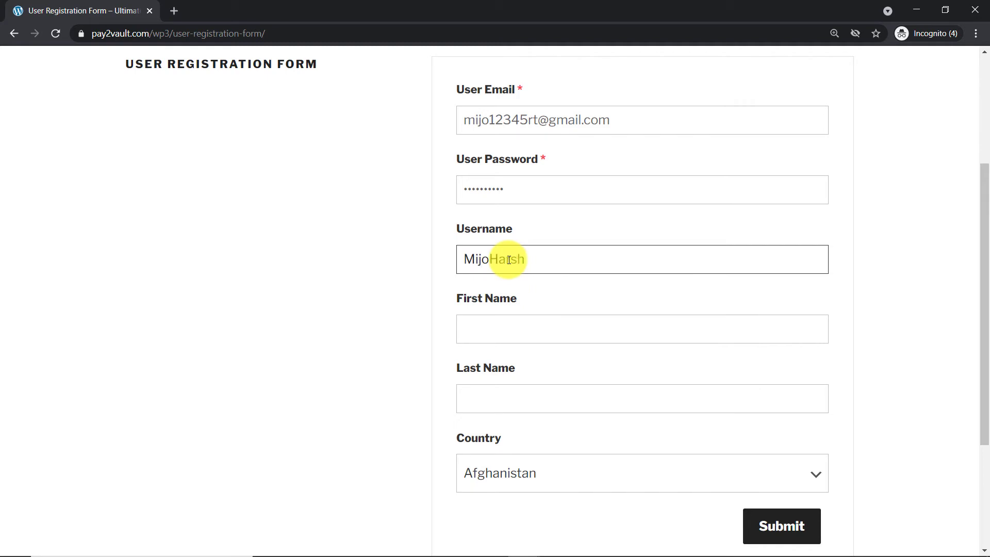
{"action": "left_click", "coordinate": [501, 320]}
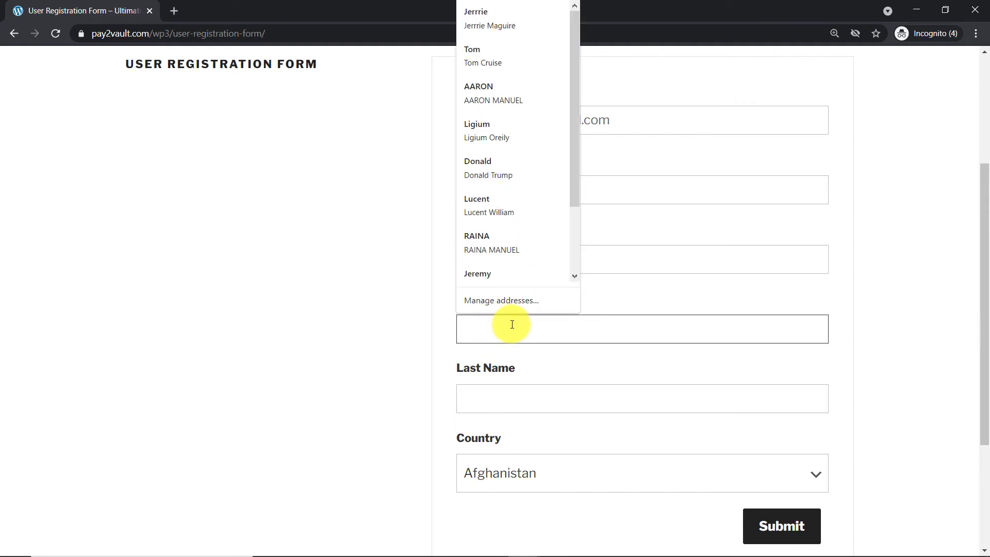
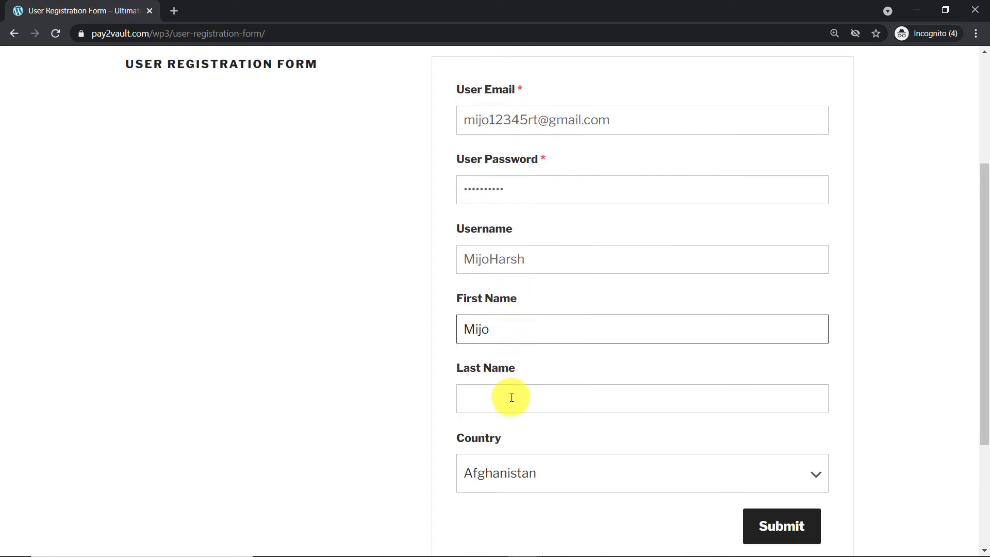
{"action": "left_click", "coordinate": [513, 396]}
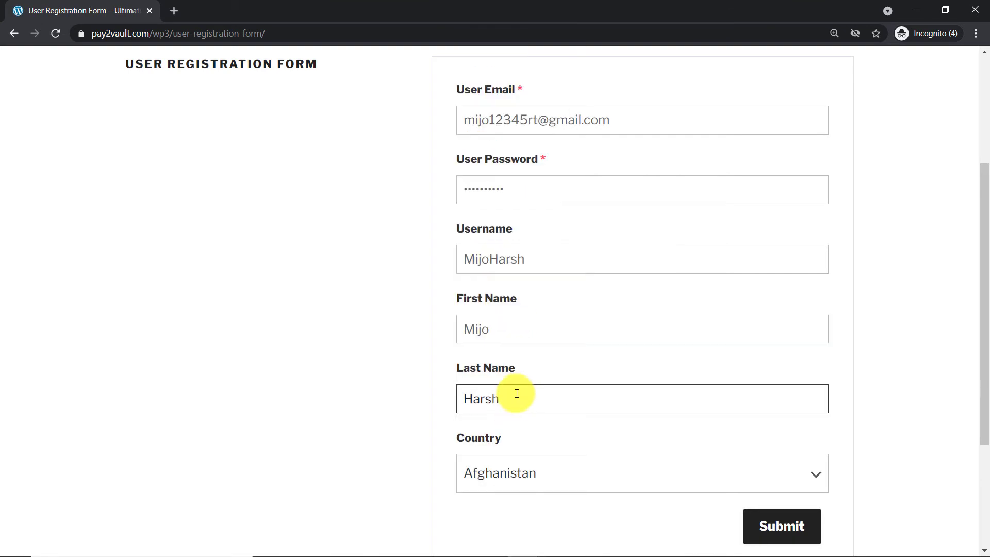
Choose Argentina as the country, submit the registration and minimize the form window.
{"action": "left_click", "coordinate": [485, 460]}
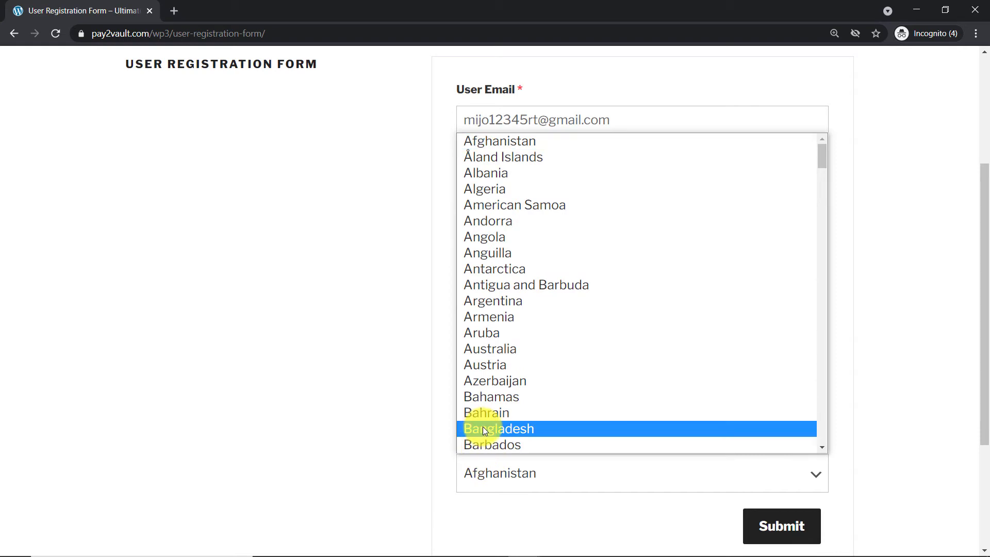
{"action": "left_click", "coordinate": [490, 301]}
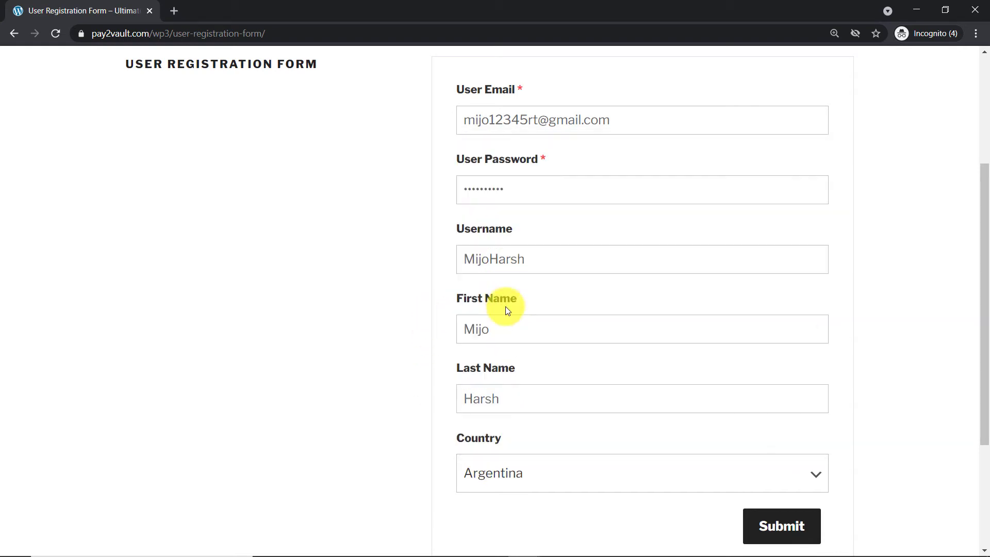
{"action": "left_click", "coordinate": [777, 522]}
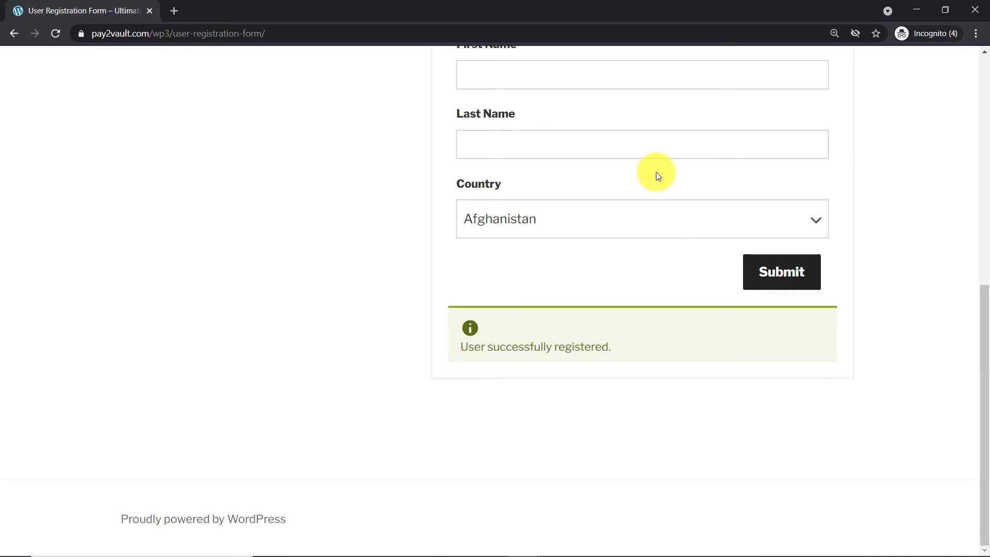
{"action": "left_click", "coordinate": [921, 10]}
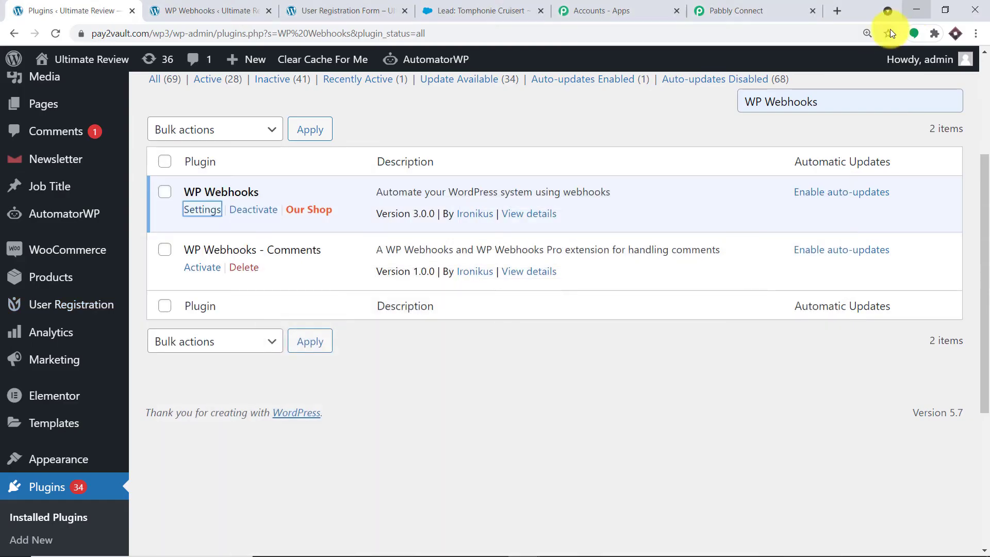
Review the captured webhook fields (login, email, names, country AR) and add an action step.
{"action": "left_click", "coordinate": [768, 6]}
{"action": "scroll", "coordinate": [567, 291], "scroll_direction": "down", "scroll_amount": 5}
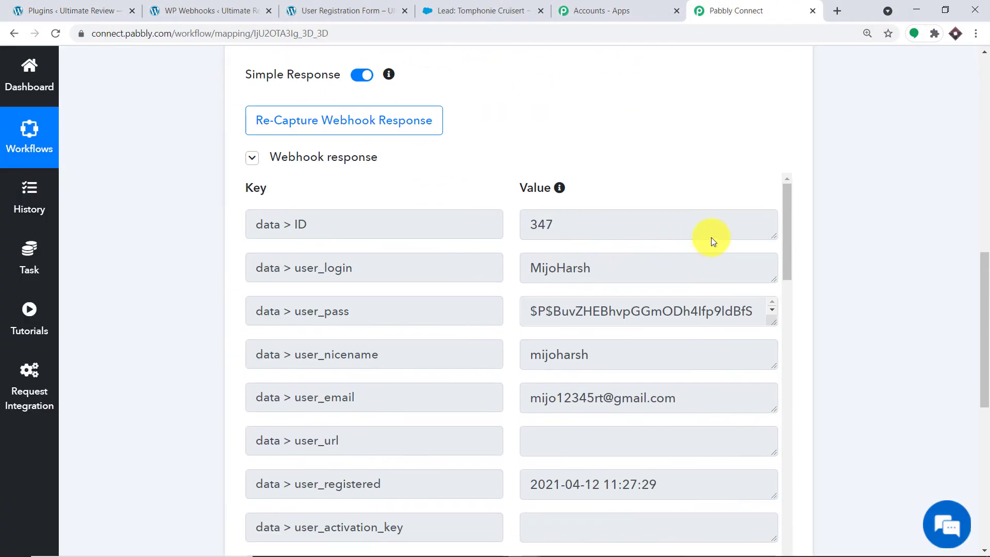
{"action": "scroll", "coordinate": [670, 206], "scroll_direction": "down", "scroll_amount": 2}
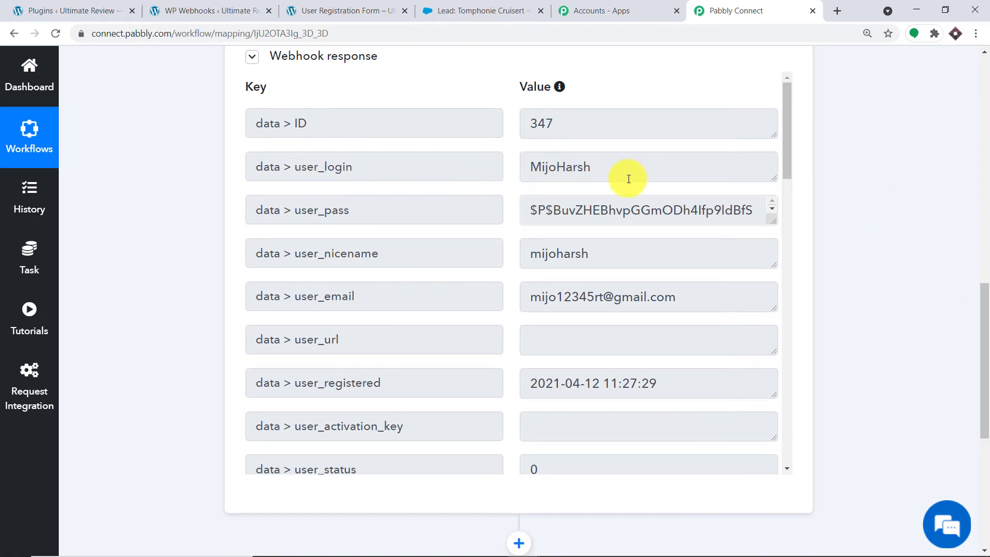
{"action": "left_click_drag", "start_coordinate": [608, 166], "coordinate": [492, 159]}
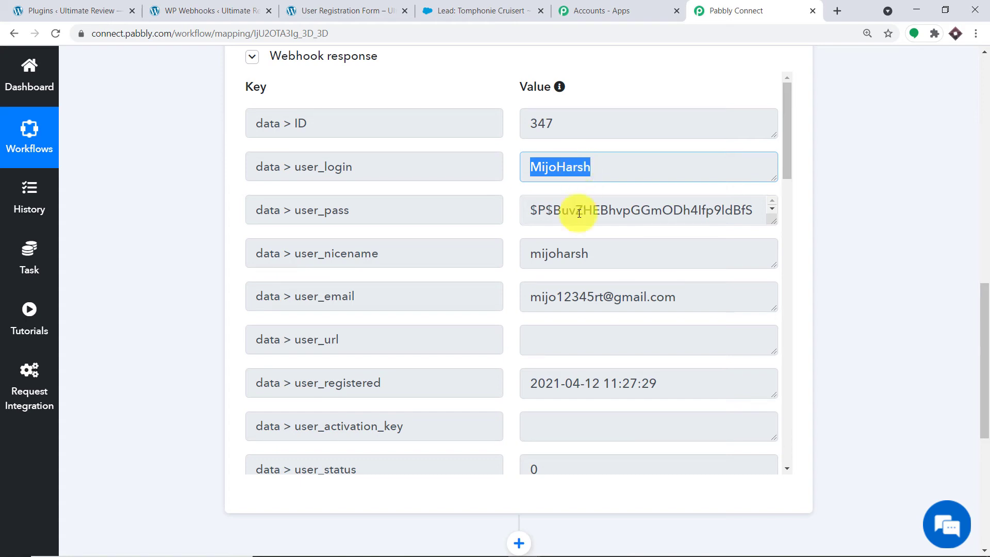
{"action": "scroll", "coordinate": [581, 210], "scroll_direction": "down", "scroll_amount": 1}
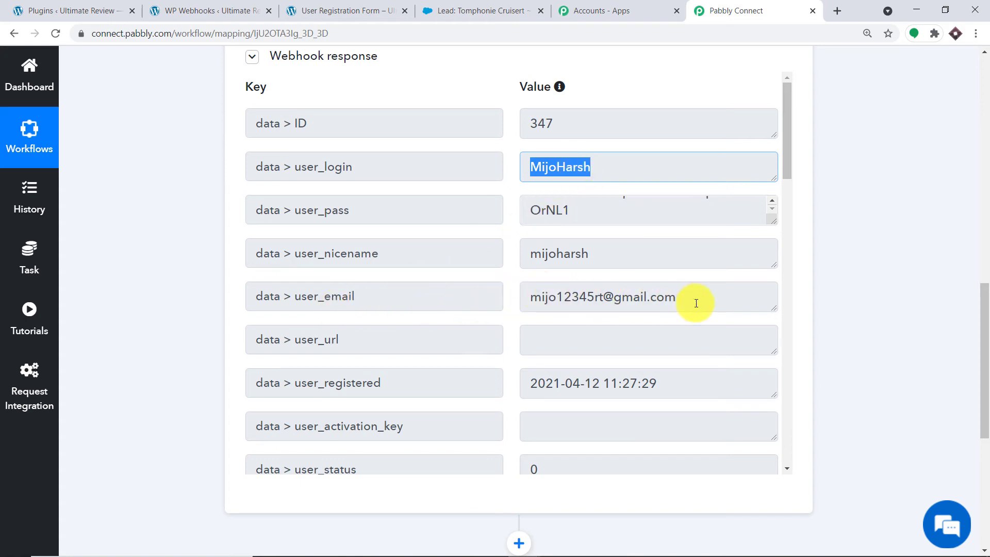
{"action": "left_click_drag", "start_coordinate": [981, 327], "coordinate": [984, 368]}
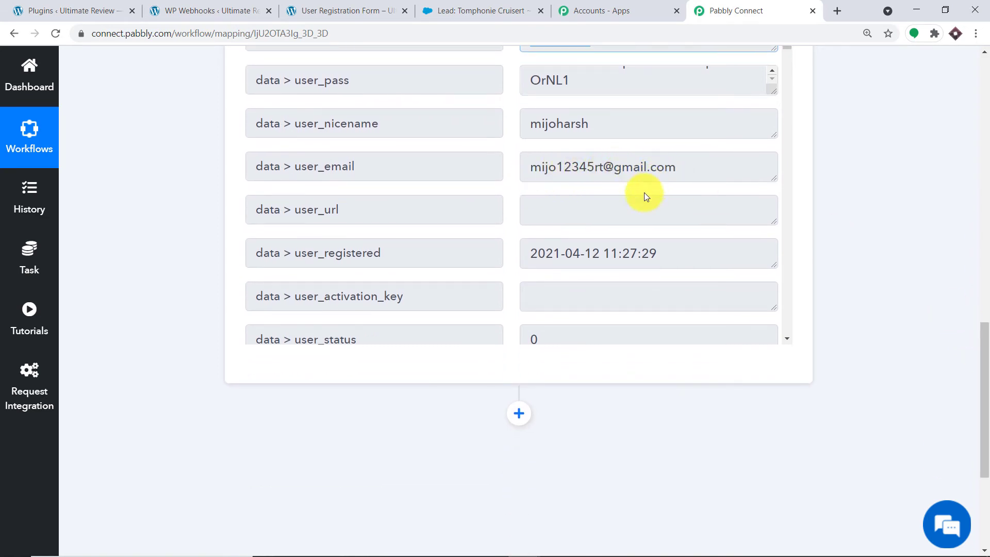
{"action": "scroll", "coordinate": [639, 198], "scroll_direction": "down", "scroll_amount": 3}
{"action": "scroll", "coordinate": [547, 186], "scroll_direction": "down", "scroll_amount": 7}
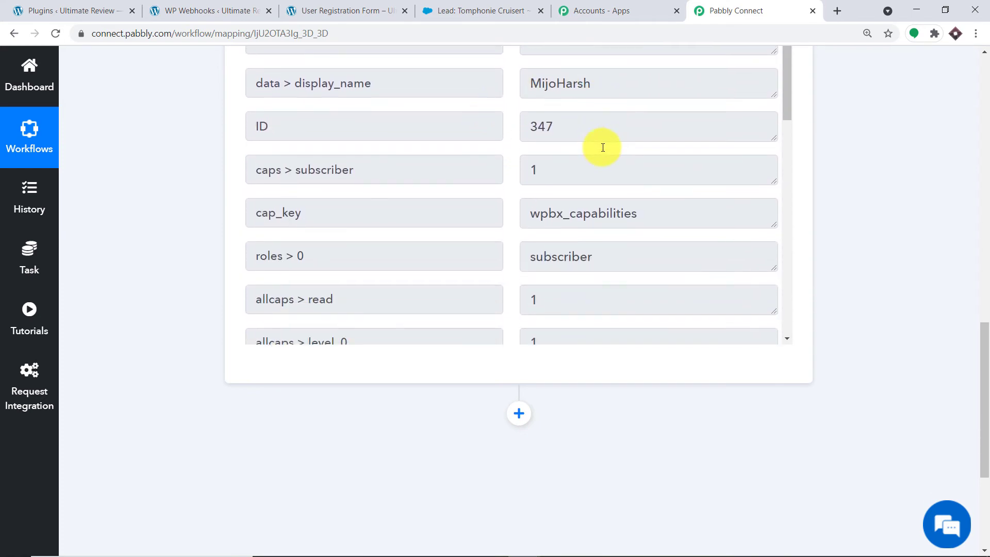
{"action": "scroll", "coordinate": [608, 157], "scroll_direction": "down", "scroll_amount": 2}
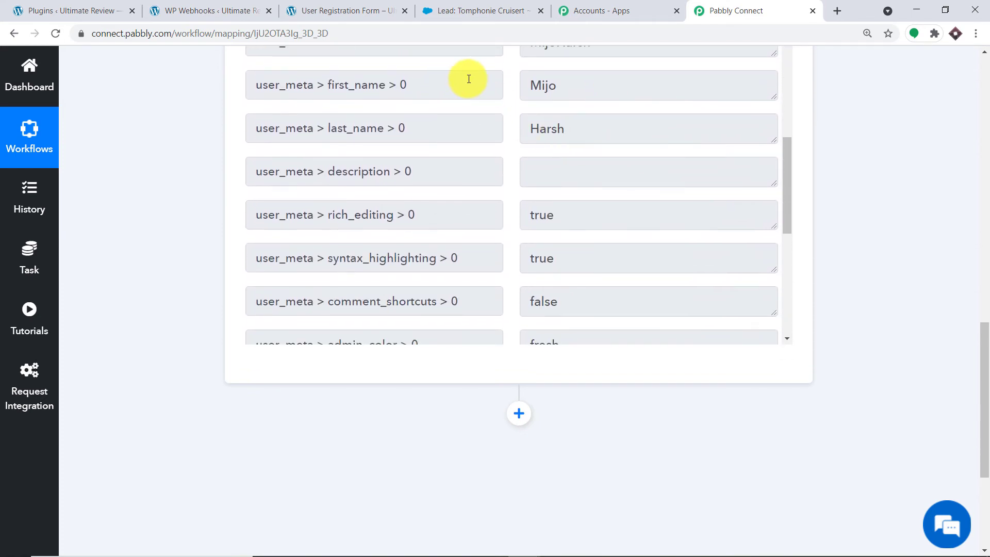
{"action": "scroll", "coordinate": [594, 143], "scroll_direction": "down", "scroll_amount": 7}
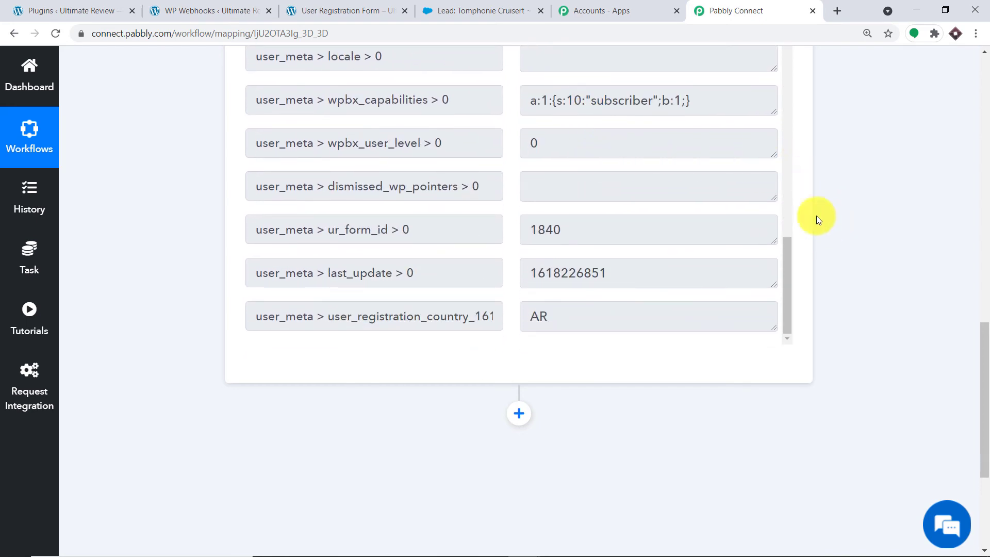
{"action": "scroll", "coordinate": [654, 137], "scroll_direction": "up", "scroll_amount": 6}
{"action": "left_click_drag", "start_coordinate": [985, 382], "coordinate": [985, 454]}
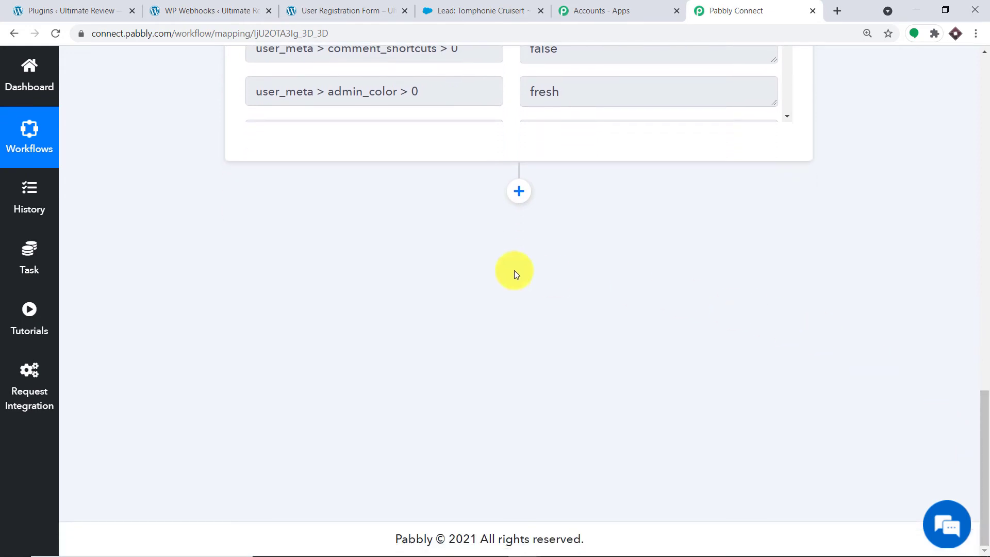
{"action": "left_click", "coordinate": [527, 194]}
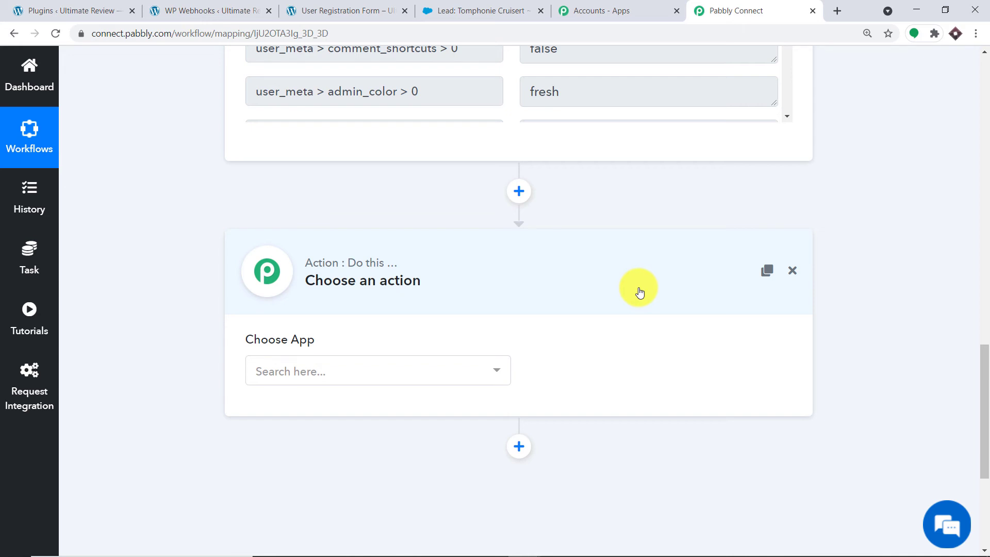
Set the new action's app to Salesforce, found by searching 'sales', with the Create Lead event.
{"action": "left_click", "coordinate": [353, 371]}
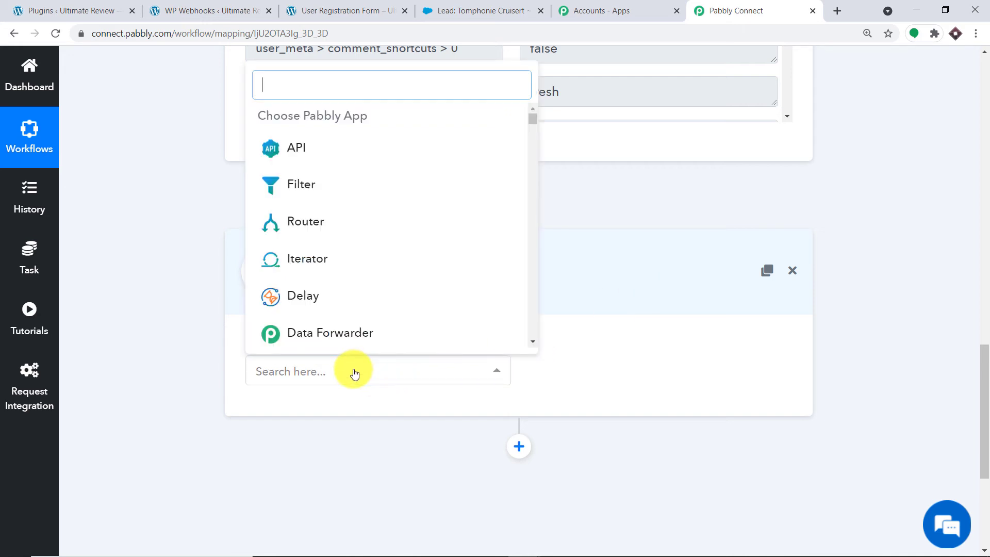
{"action": "type", "text": "sales"}
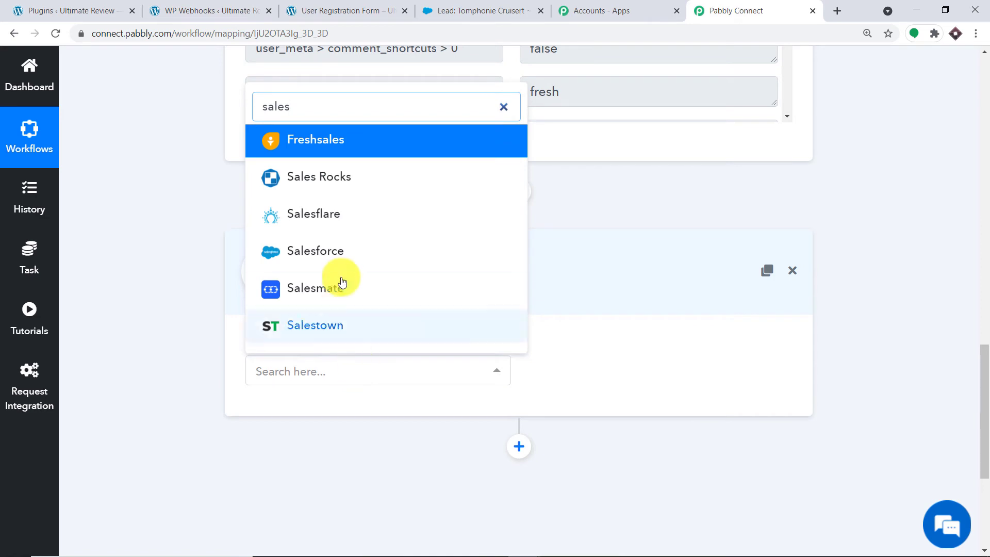
{"action": "left_click", "coordinate": [340, 253]}
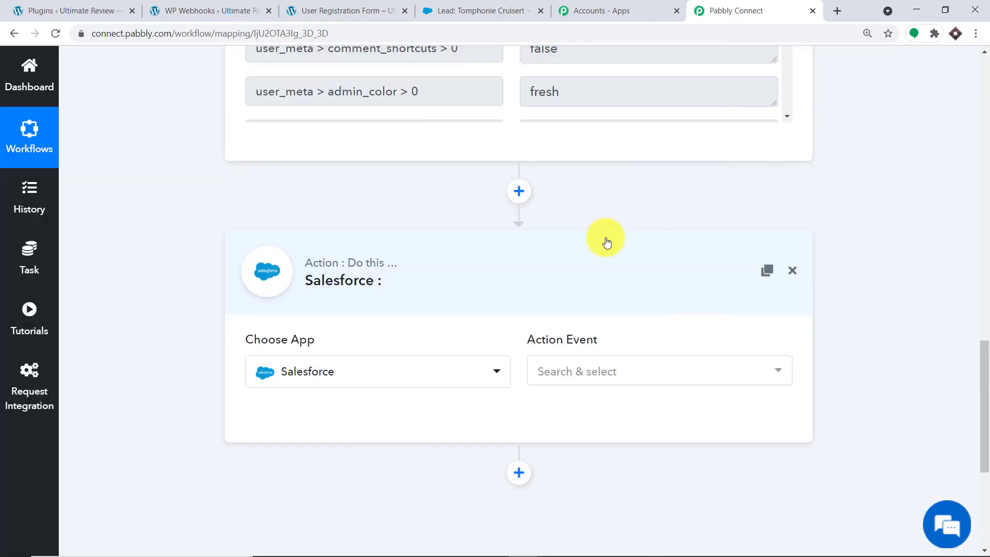
{"action": "left_click", "coordinate": [610, 382]}
{"action": "left_click", "coordinate": [619, 119]}
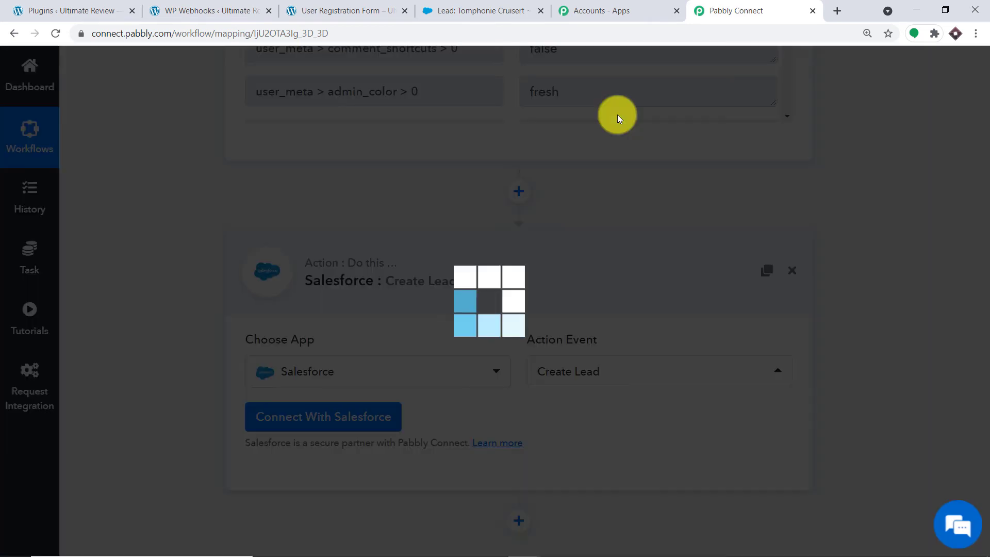
{"action": "left_click", "coordinate": [590, 373]}
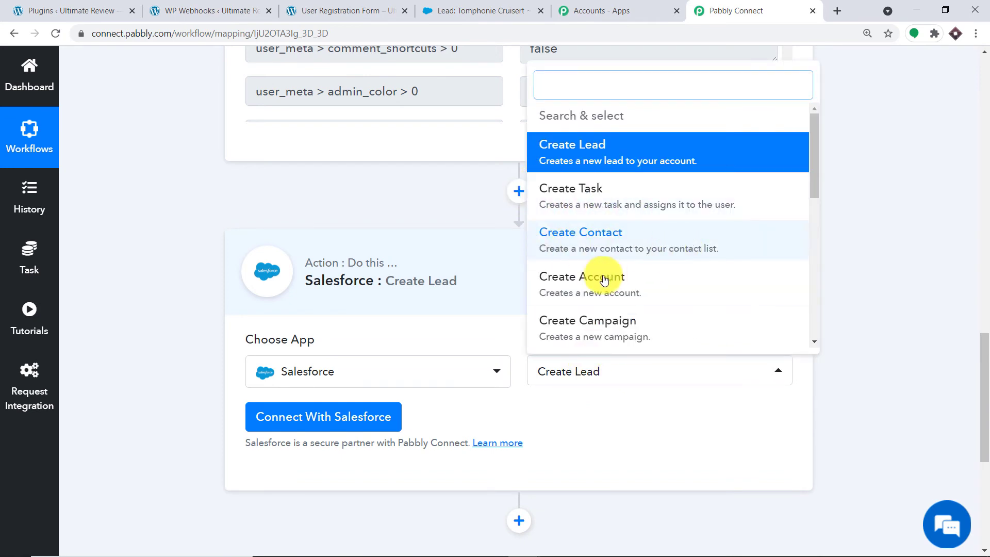
{"action": "scroll", "coordinate": [583, 263], "scroll_direction": "down", "scroll_amount": 1}
{"action": "scroll", "coordinate": [567, 293], "scroll_direction": "down", "scroll_amount": 1}
{"action": "scroll", "coordinate": [625, 288], "scroll_direction": "up", "scroll_amount": 2}
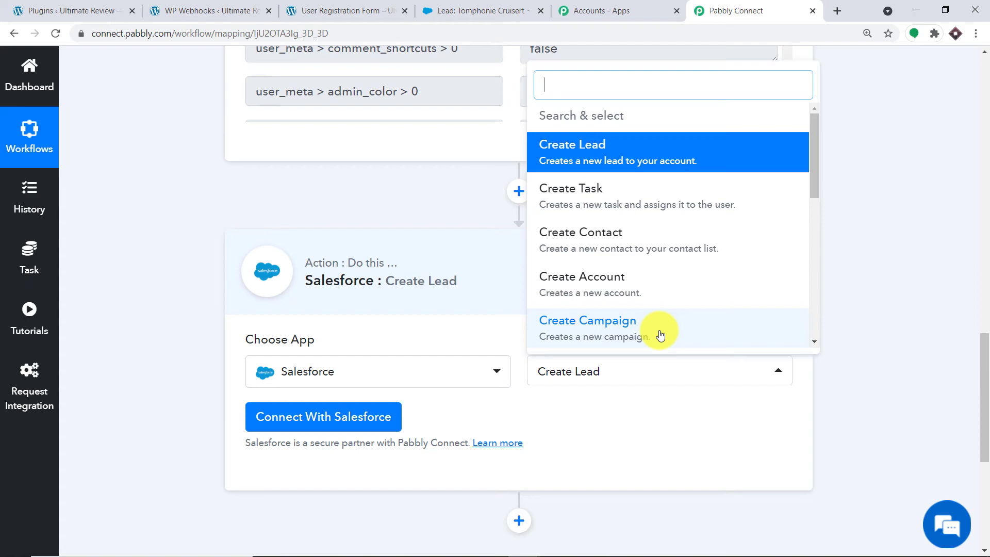
{"action": "left_click", "coordinate": [614, 432]}
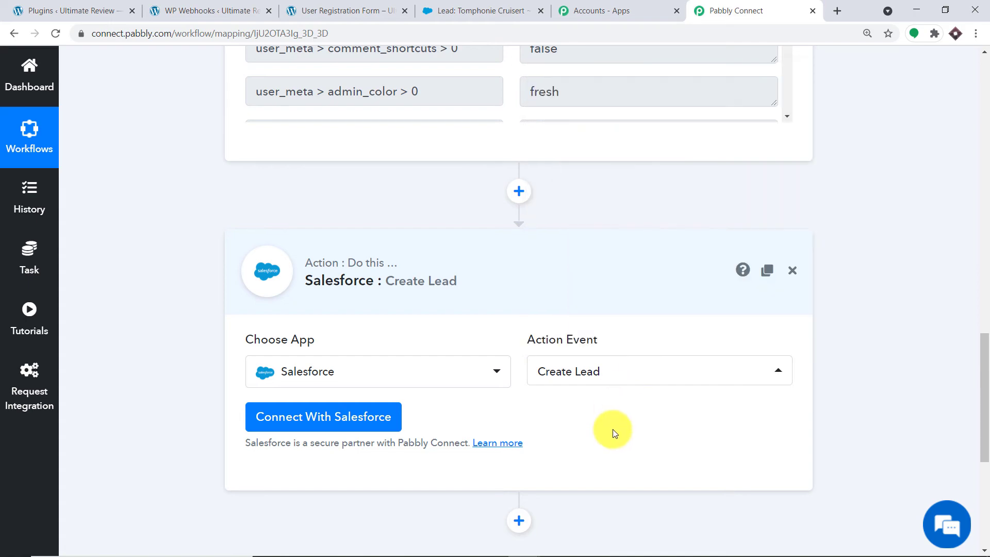
Connect a new Salesforce account and allow Pabbly Connect access for the Create Lead step.
{"action": "left_click", "coordinate": [315, 418]}
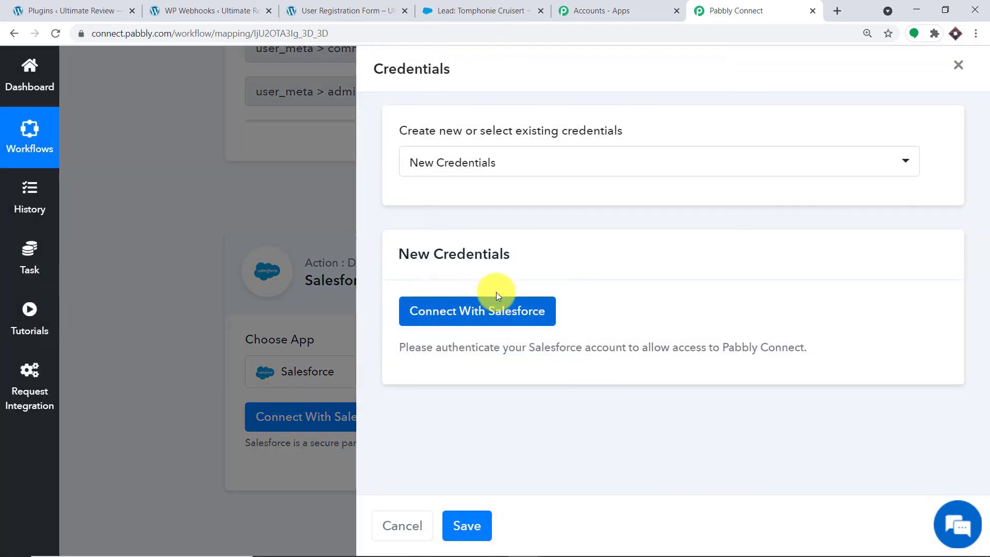
{"action": "left_click", "coordinate": [418, 310]}
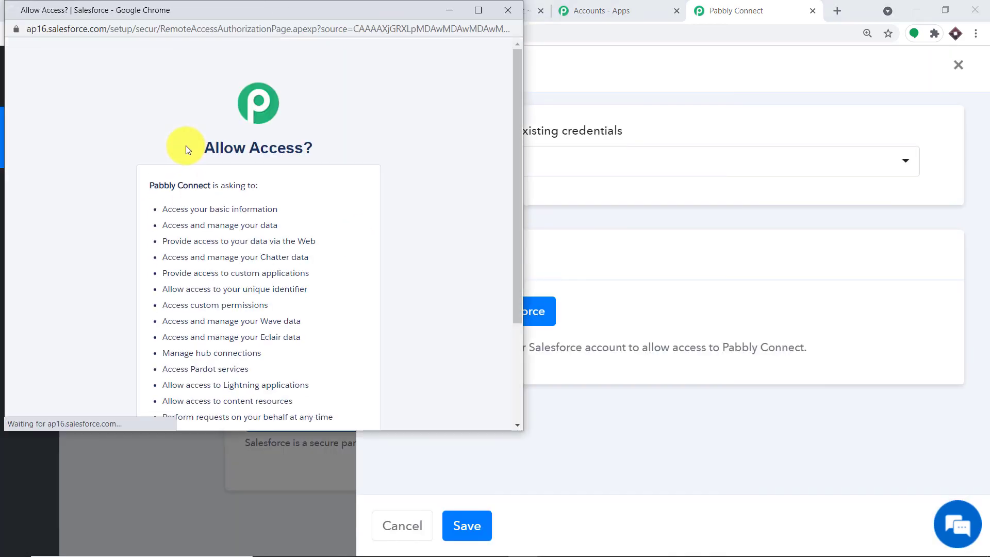
{"action": "scroll", "coordinate": [303, 197], "scroll_direction": "down", "scroll_amount": 2}
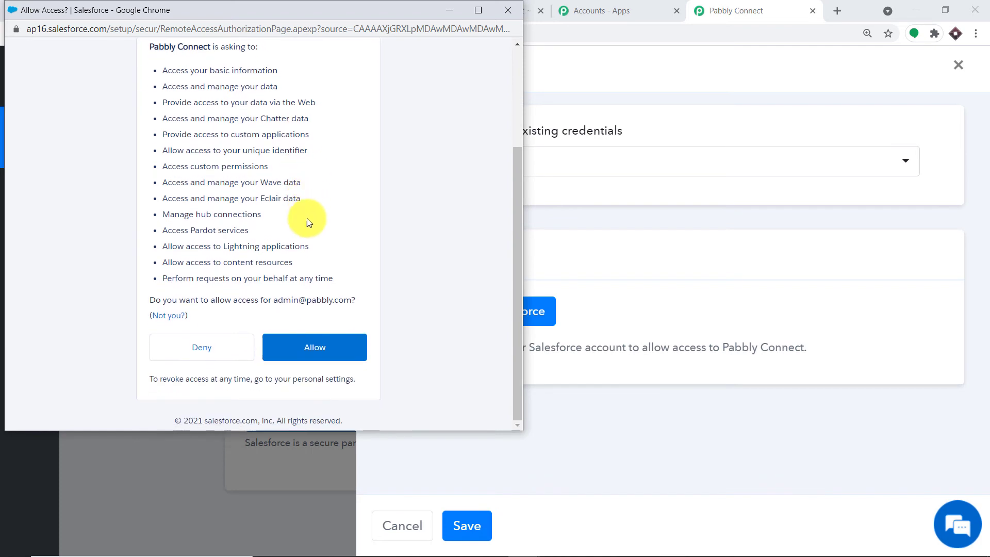
{"action": "left_click", "coordinate": [310, 341]}
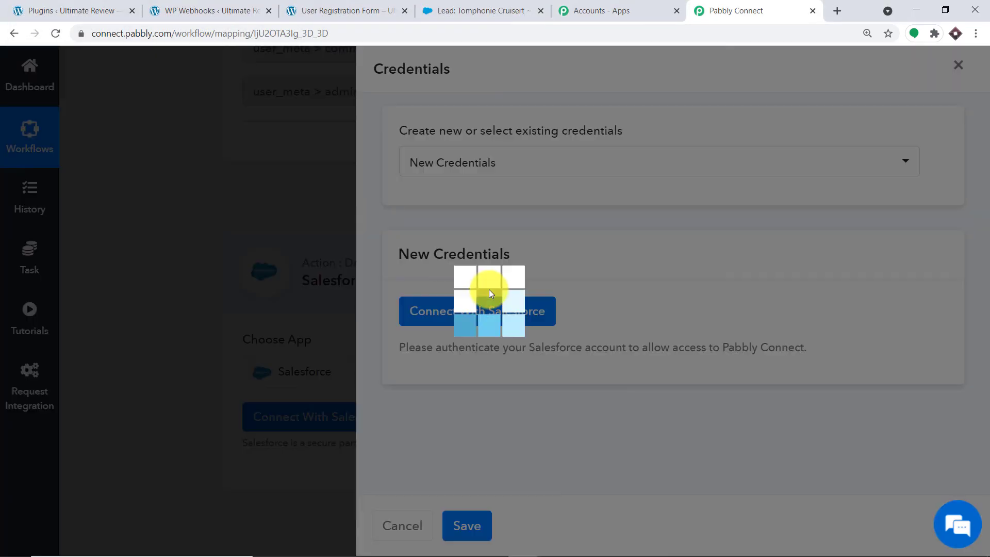
{"action": "left_click", "coordinate": [491, 386]}
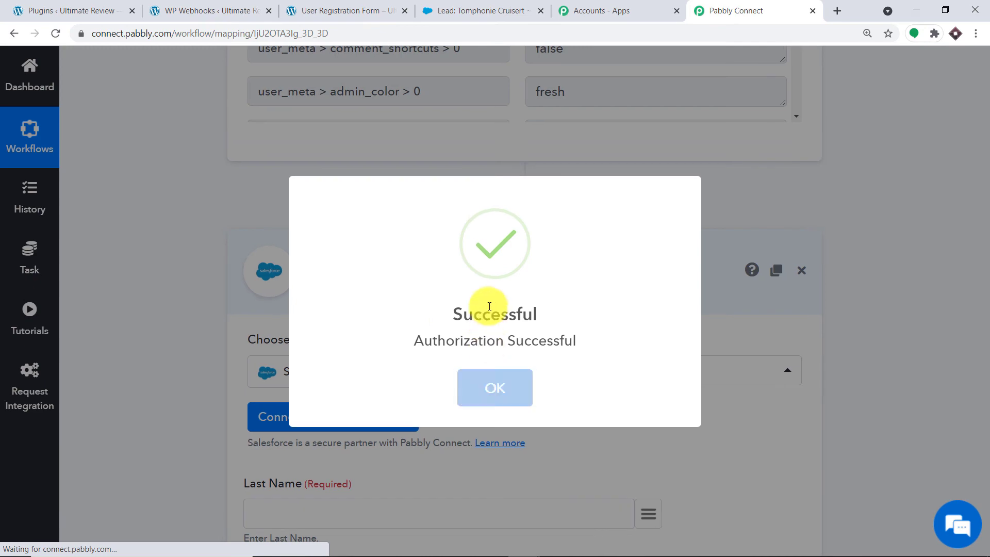
{"action": "scroll", "coordinate": [497, 292], "scroll_direction": "down", "scroll_amount": 15}
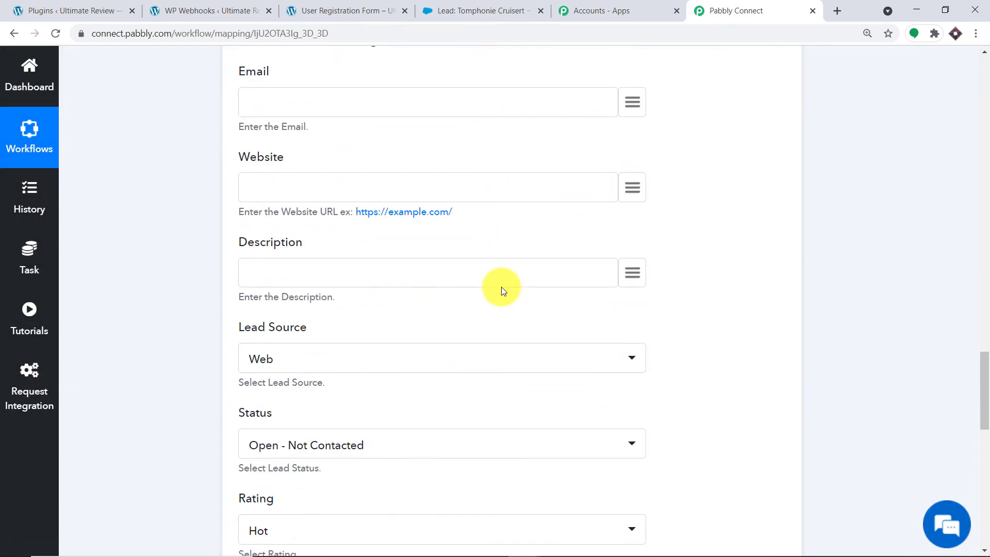
Map the lead's Last Name to the WordPress user_meta last_name.
{"action": "scroll", "coordinate": [501, 286], "scroll_direction": "down", "scroll_amount": 8}
{"action": "scroll", "coordinate": [502, 289], "scroll_direction": "up", "scroll_amount": 9}
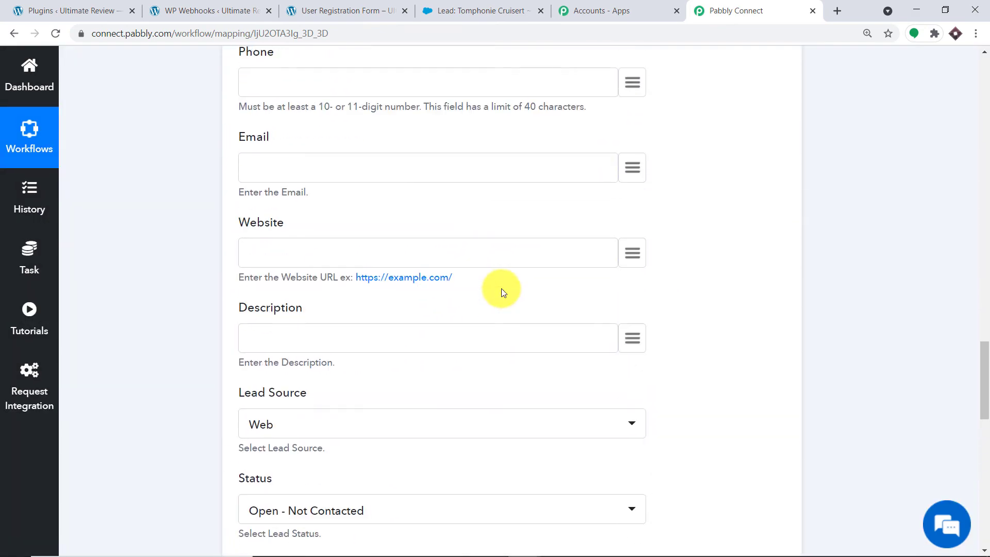
{"action": "scroll", "coordinate": [501, 292], "scroll_direction": "up", "scroll_amount": 12}
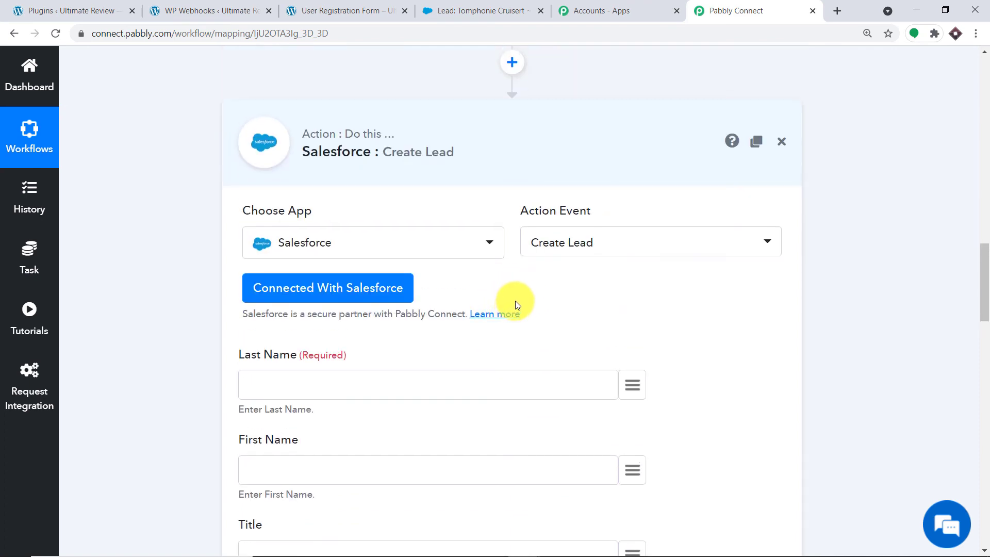
{"action": "scroll", "coordinate": [517, 297], "scroll_direction": "down", "scroll_amount": 3}
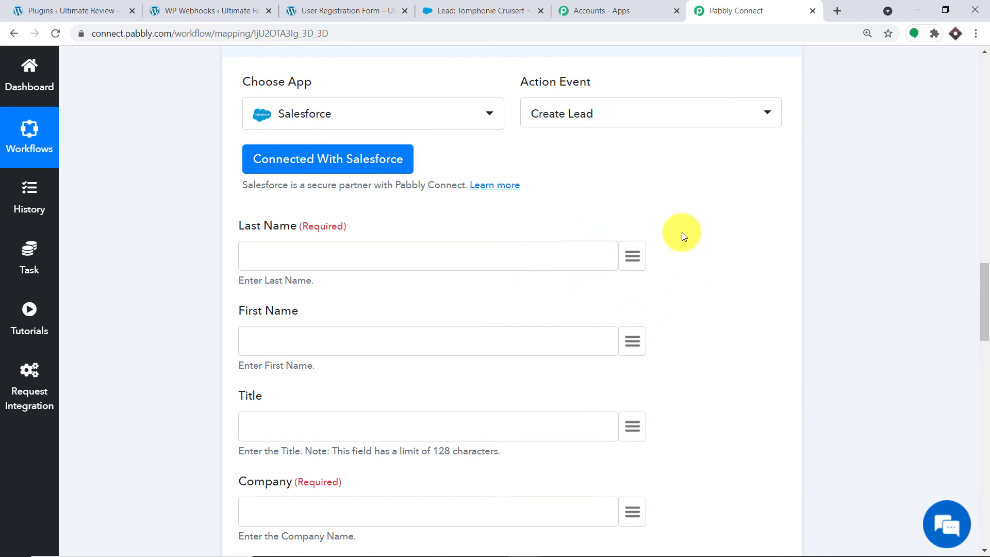
{"action": "left_click", "coordinate": [633, 256]}
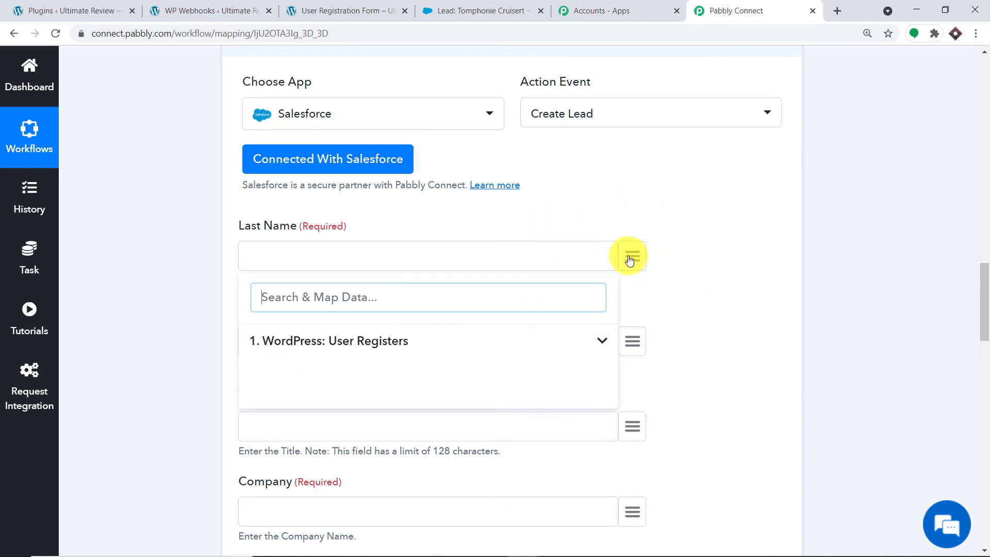
{"action": "left_click", "coordinate": [395, 346]}
{"action": "scroll", "coordinate": [464, 387], "scroll_direction": "down", "scroll_amount": 2}
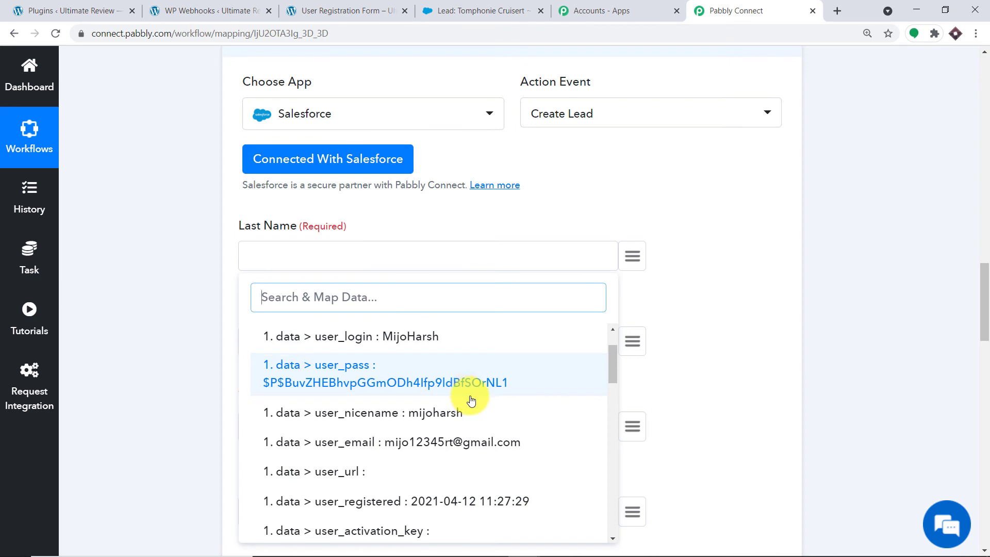
{"action": "scroll", "coordinate": [472, 400], "scroll_direction": "down", "scroll_amount": 1}
{"action": "scroll", "coordinate": [473, 402], "scroll_direction": "down", "scroll_amount": 7}
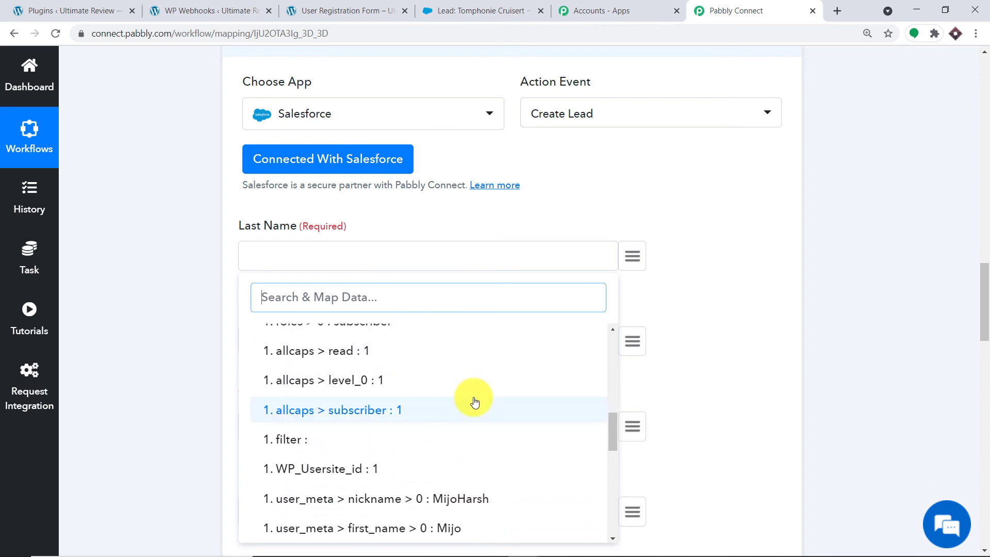
{"action": "scroll", "coordinate": [471, 405], "scroll_direction": "down", "scroll_amount": 2}
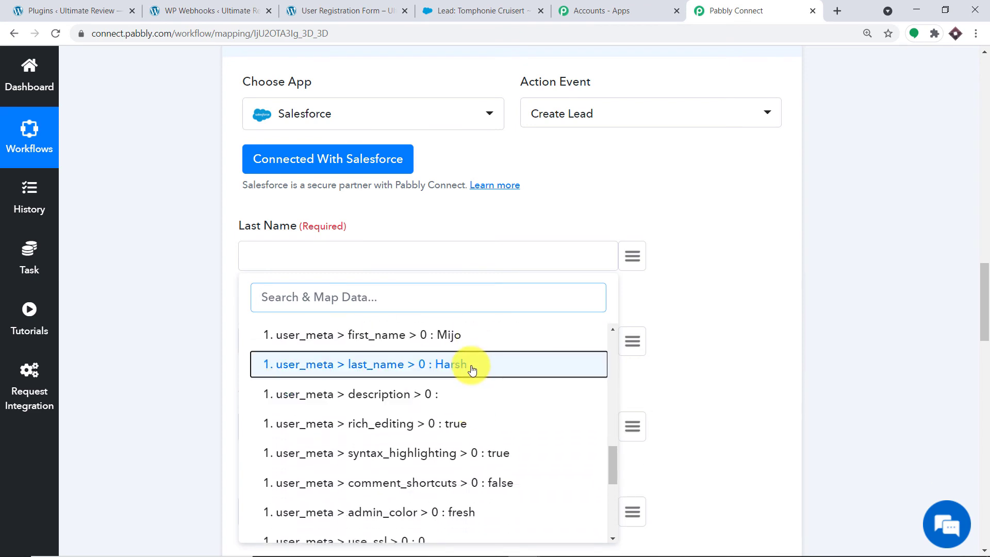
{"action": "left_click", "coordinate": [471, 367]}
Map the lead's First Name to the WordPress user_meta first_name.
{"action": "scroll", "coordinate": [600, 333], "scroll_direction": "down", "scroll_amount": 1}
{"action": "left_click", "coordinate": [608, 281]}
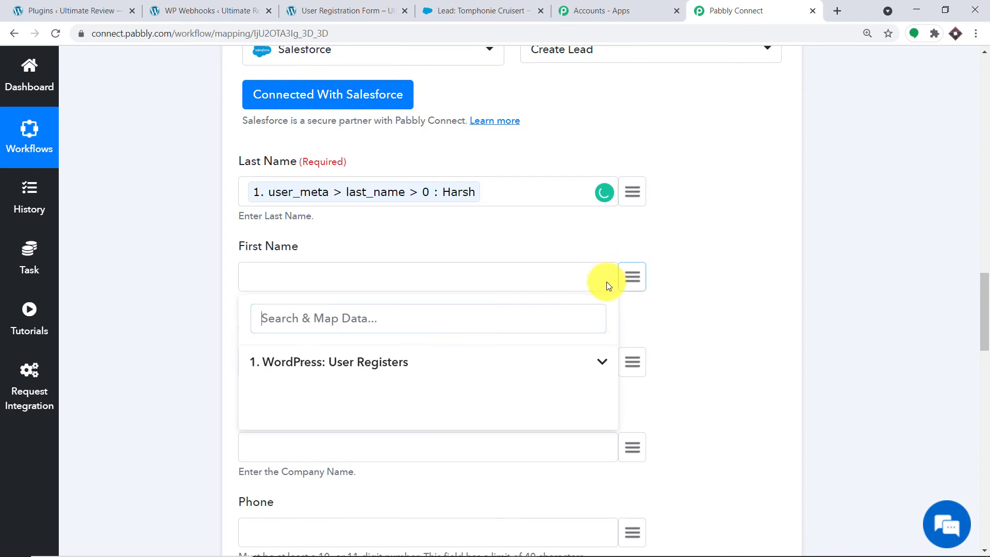
{"action": "left_click", "coordinate": [380, 358]}
{"action": "scroll", "coordinate": [442, 420], "scroll_direction": "down", "scroll_amount": 8}
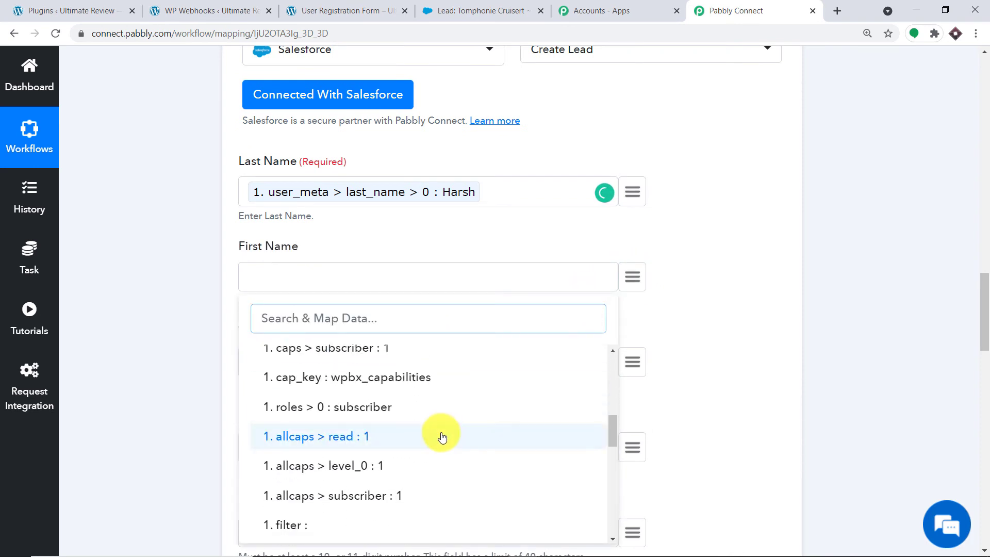
{"action": "scroll", "coordinate": [439, 431], "scroll_direction": "down", "scroll_amount": 3}
{"action": "scroll", "coordinate": [436, 420], "scroll_direction": "up", "scroll_amount": 3}
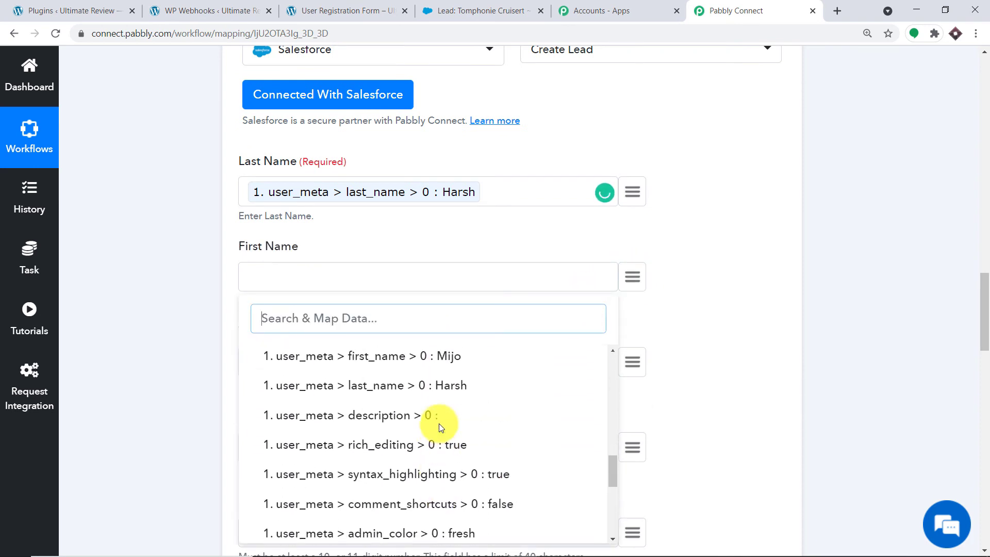
{"action": "left_click", "coordinate": [454, 360]}
{"action": "scroll", "coordinate": [562, 333], "scroll_direction": "down", "scroll_amount": 2}
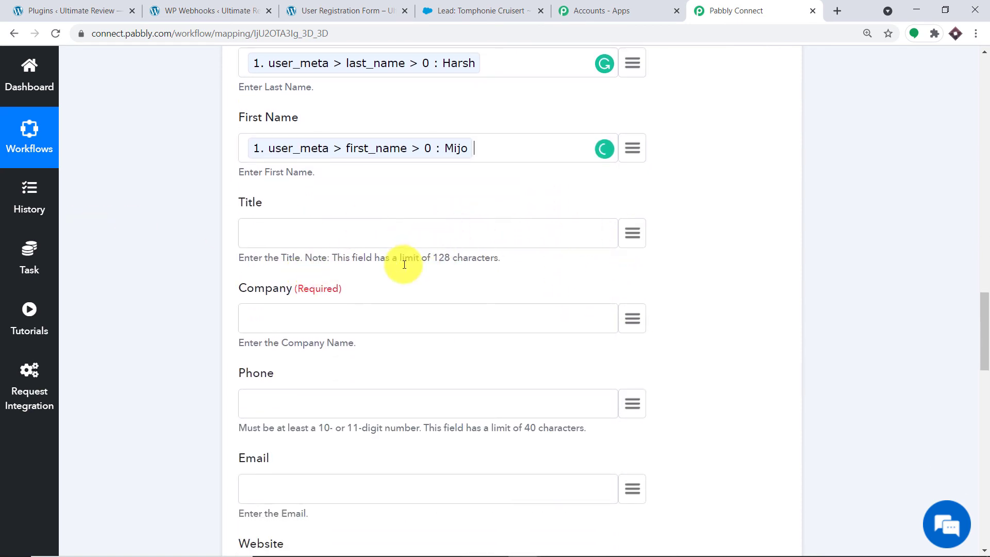
{"action": "scroll", "coordinate": [405, 260], "scroll_direction": "down", "scroll_amount": 2}
Map the lead's Company to the WordPress user_login value.
{"action": "left_click", "coordinate": [628, 191]}
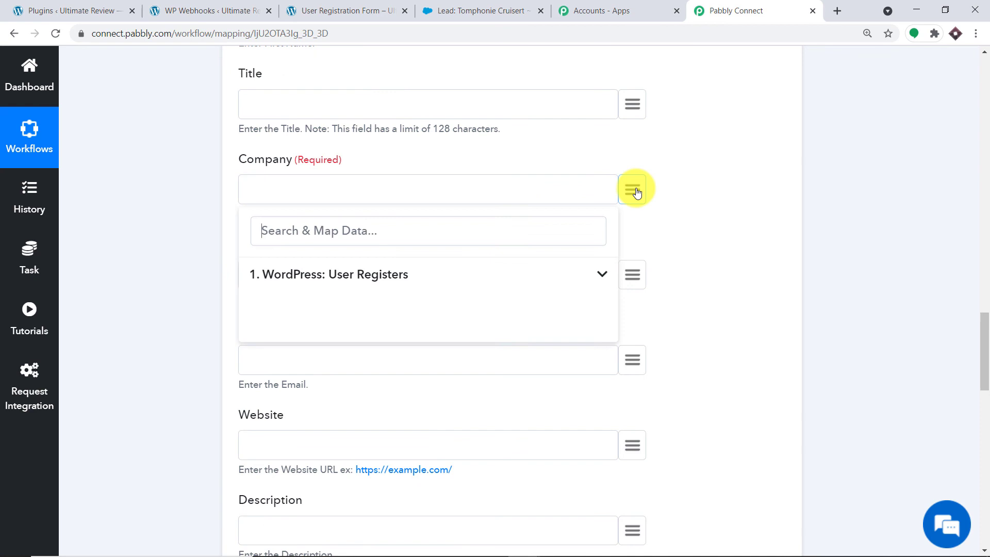
{"action": "left_click", "coordinate": [389, 271]}
{"action": "scroll", "coordinate": [428, 338], "scroll_direction": "down", "scroll_amount": 2}
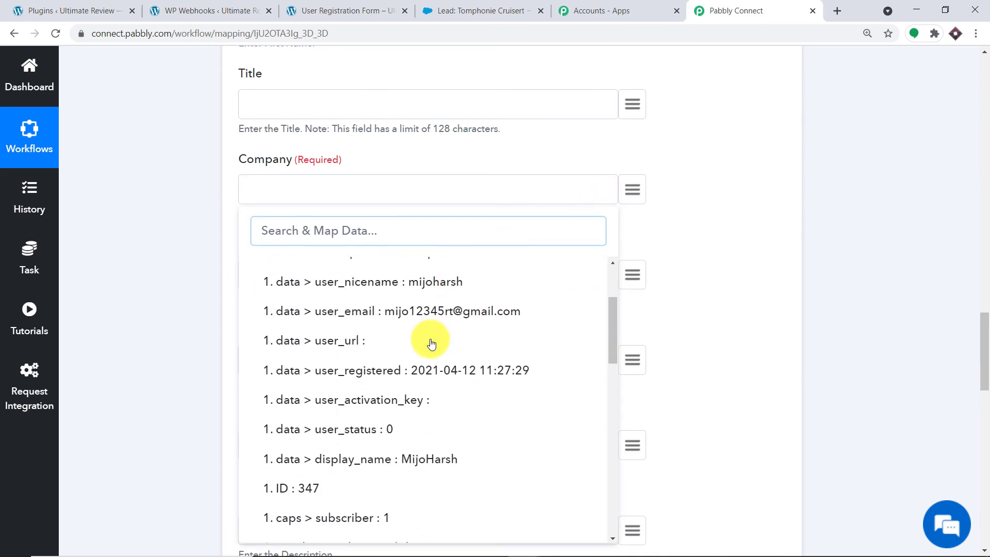
{"action": "scroll", "coordinate": [376, 288], "scroll_direction": "up", "scroll_amount": 1}
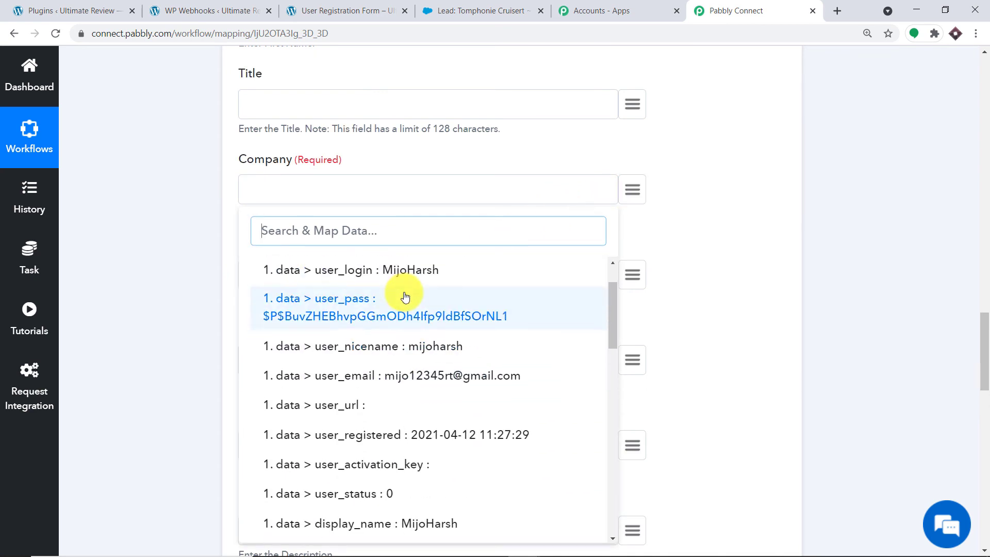
{"action": "left_click", "coordinate": [420, 268]}
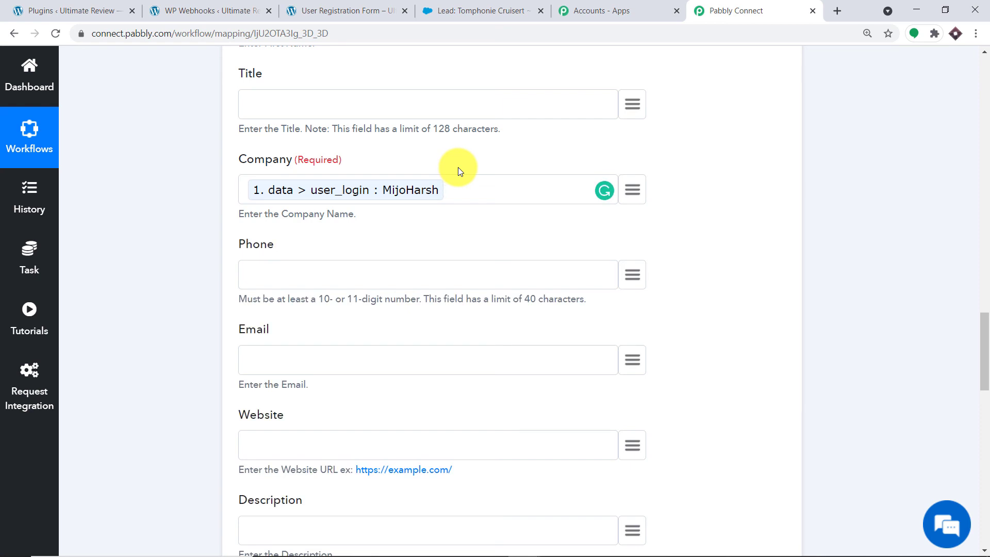
Map Email to the user_email value, leaving Phone unmapped.
{"action": "scroll", "coordinate": [458, 167], "scroll_direction": "down", "scroll_amount": 3}
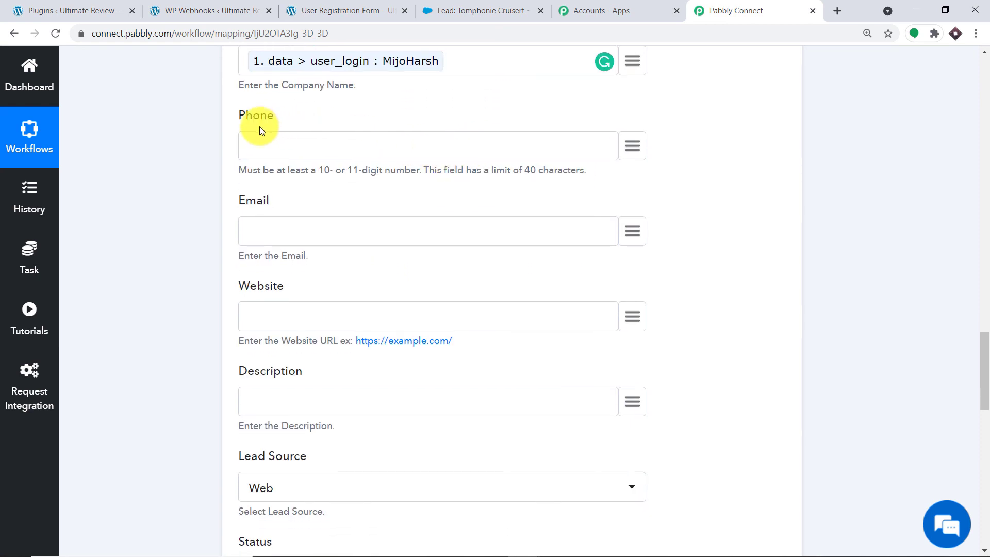
{"action": "left_click", "coordinate": [636, 150]}
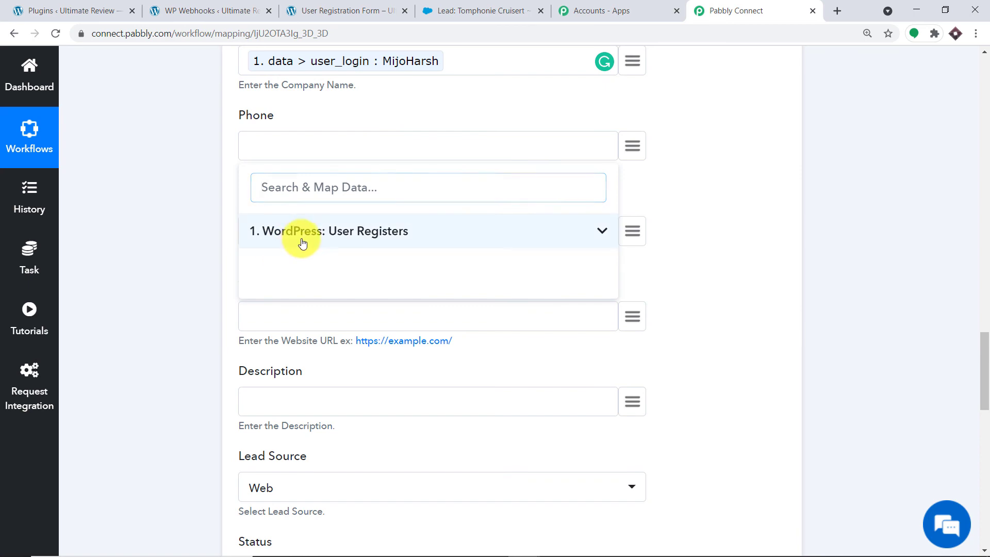
{"action": "left_click", "coordinate": [299, 239]}
{"action": "scroll", "coordinate": [461, 364], "scroll_direction": "down", "scroll_amount": 4}
{"action": "left_click", "coordinate": [679, 177]}
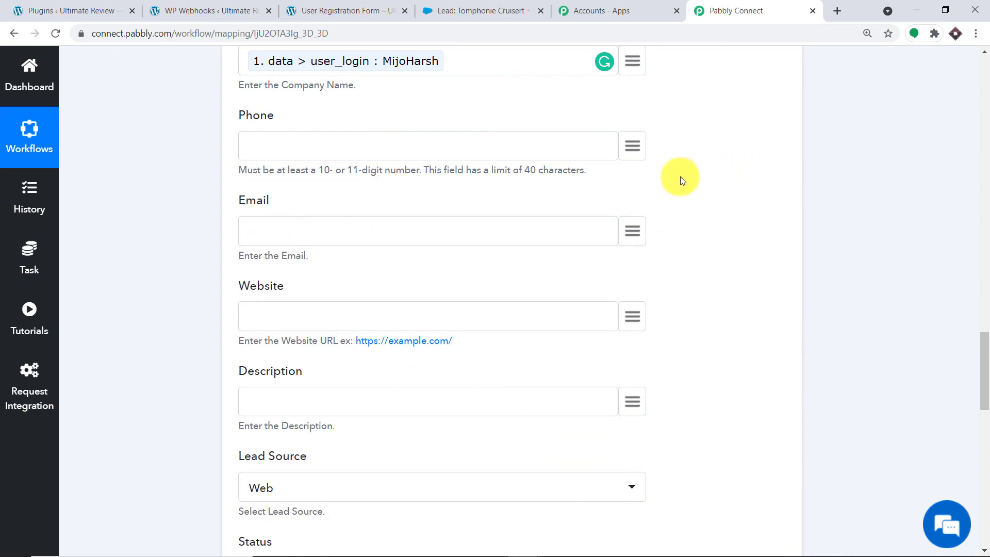
{"action": "scroll", "coordinate": [680, 177], "scroll_direction": "down", "scroll_amount": 3}
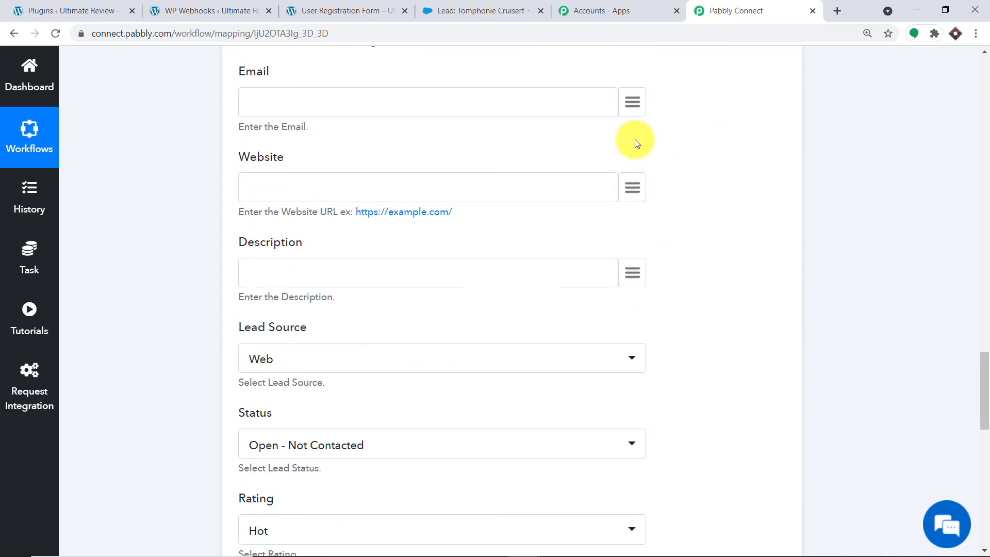
{"action": "left_click", "coordinate": [637, 110]}
{"action": "left_click", "coordinate": [464, 190]}
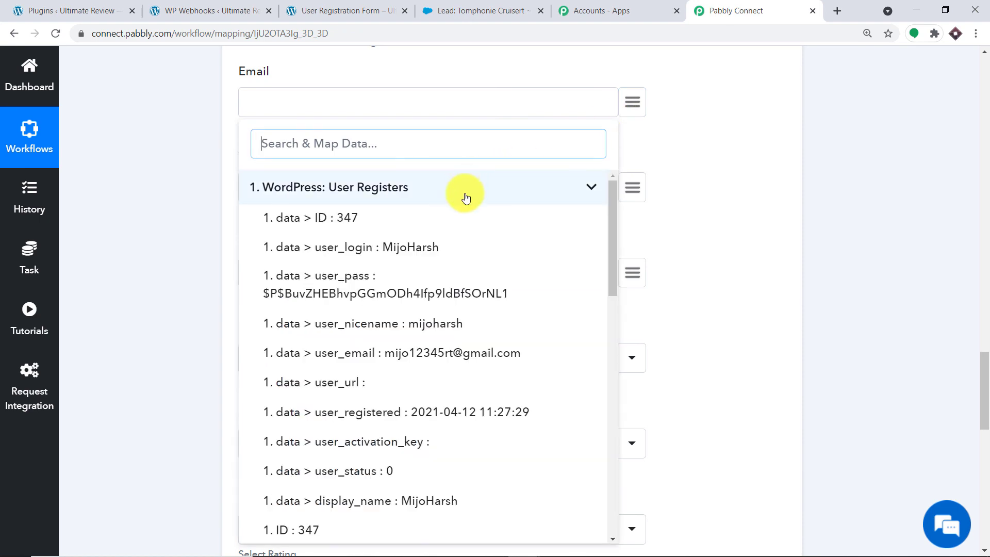
{"action": "scroll", "coordinate": [464, 292], "scroll_direction": "down", "scroll_amount": 2}
{"action": "left_click", "coordinate": [465, 292]}
Map Country to the user_registration_country value.
{"action": "scroll", "coordinate": [599, 184], "scroll_direction": "down", "scroll_amount": 3}
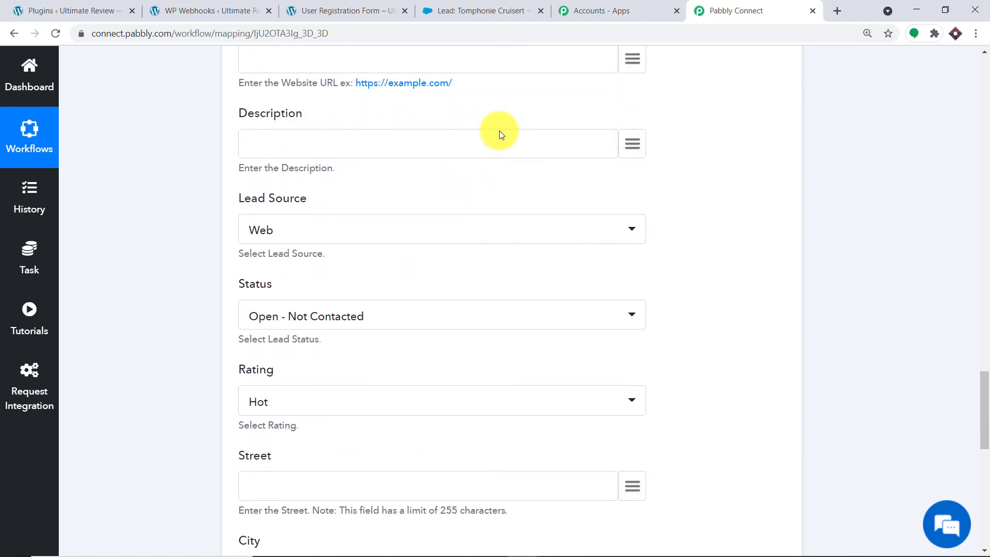
{"action": "scroll", "coordinate": [601, 150], "scroll_direction": "down", "scroll_amount": 3}
{"action": "scroll", "coordinate": [274, 161], "scroll_direction": "down", "scroll_amount": 1}
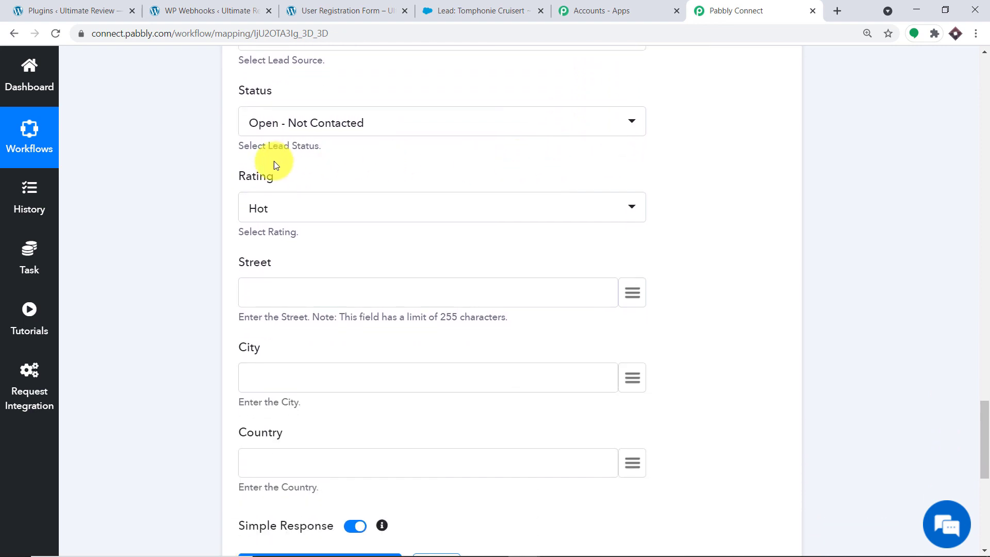
{"action": "scroll", "coordinate": [371, 222], "scroll_direction": "down", "scroll_amount": 1}
{"action": "scroll", "coordinate": [325, 201], "scroll_direction": "down", "scroll_amount": 1}
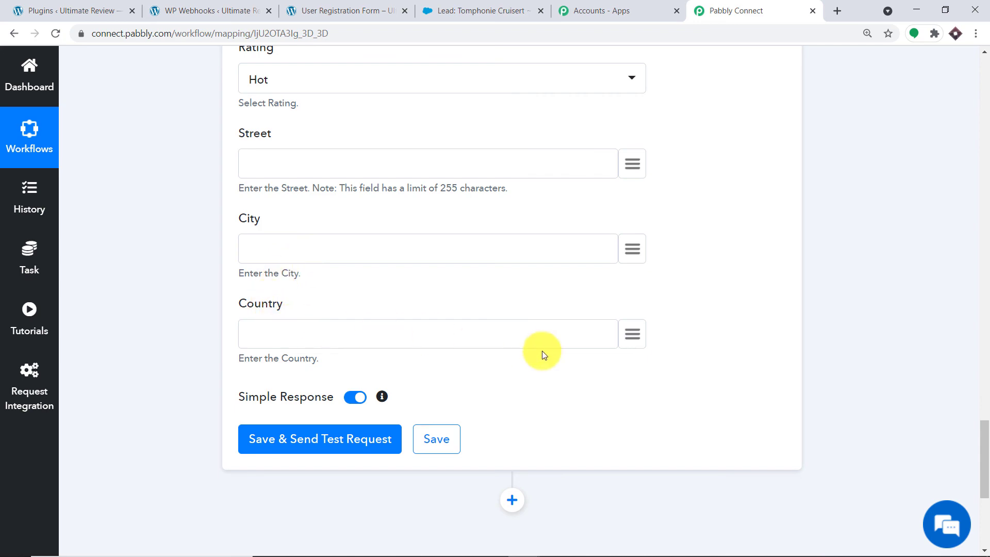
{"action": "left_click", "coordinate": [632, 335]}
{"action": "scroll", "coordinate": [617, 339], "scroll_direction": "down", "scroll_amount": 3}
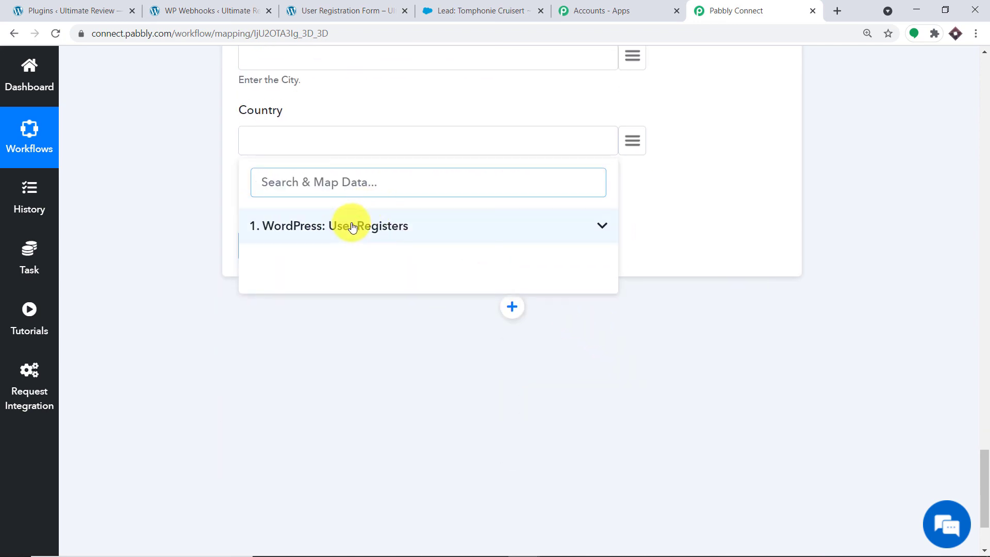
{"action": "left_click", "coordinate": [354, 225]}
{"action": "scroll", "coordinate": [390, 336], "scroll_direction": "down", "scroll_amount": 10}
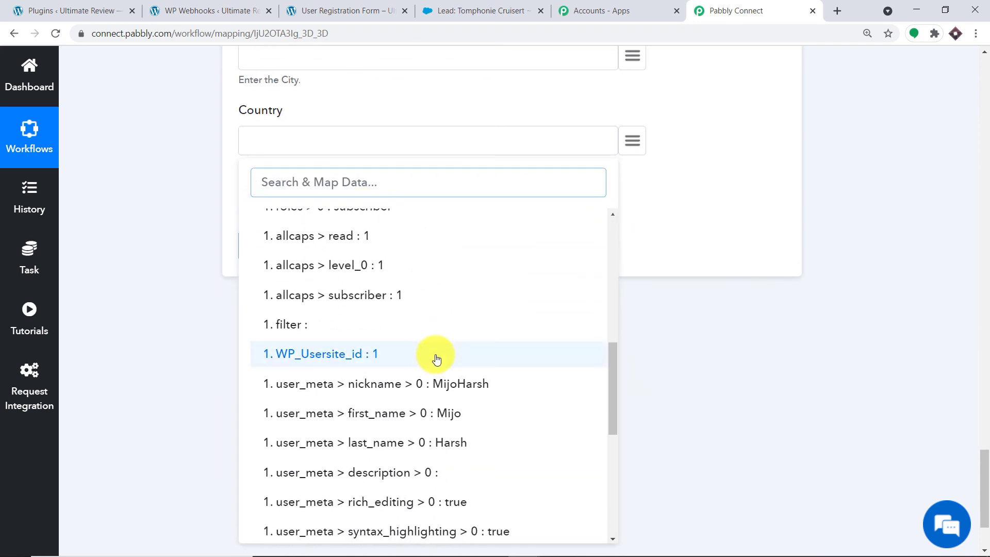
{"action": "scroll", "coordinate": [440, 360], "scroll_direction": "down", "scroll_amount": 5}
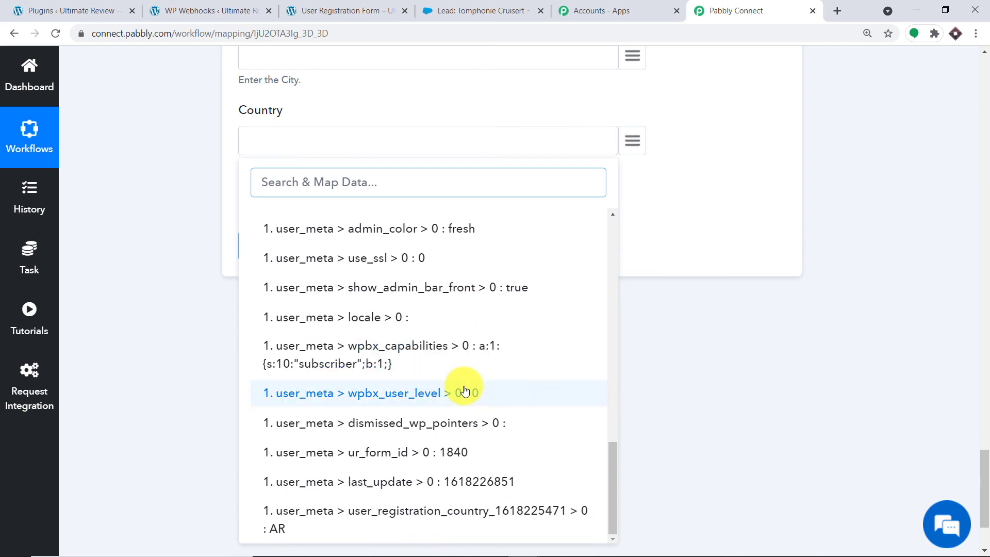
{"action": "left_click", "coordinate": [484, 508]}
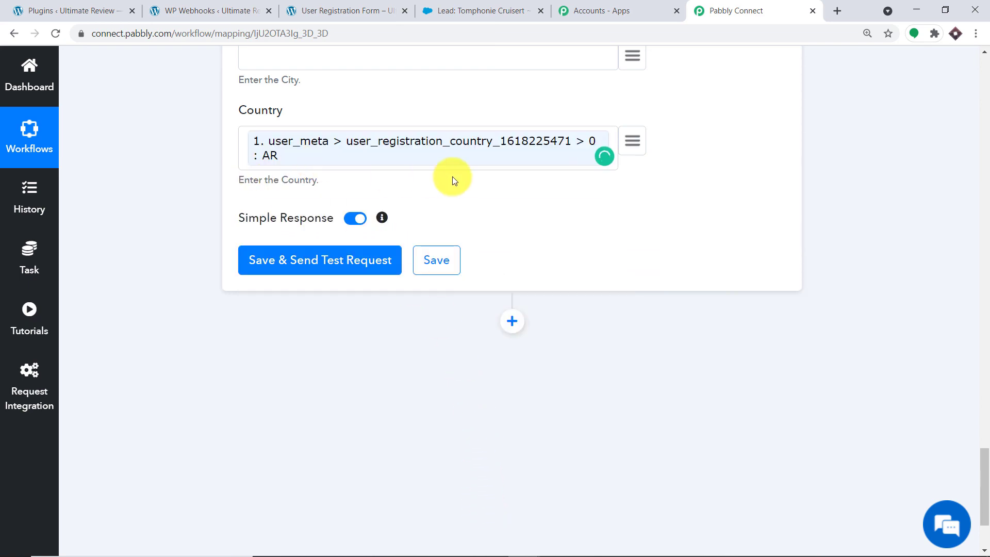
Save the action and send a test request, getting success 1 and a new lead id.
{"action": "scroll", "coordinate": [361, 196], "scroll_direction": "up", "scroll_amount": 20}
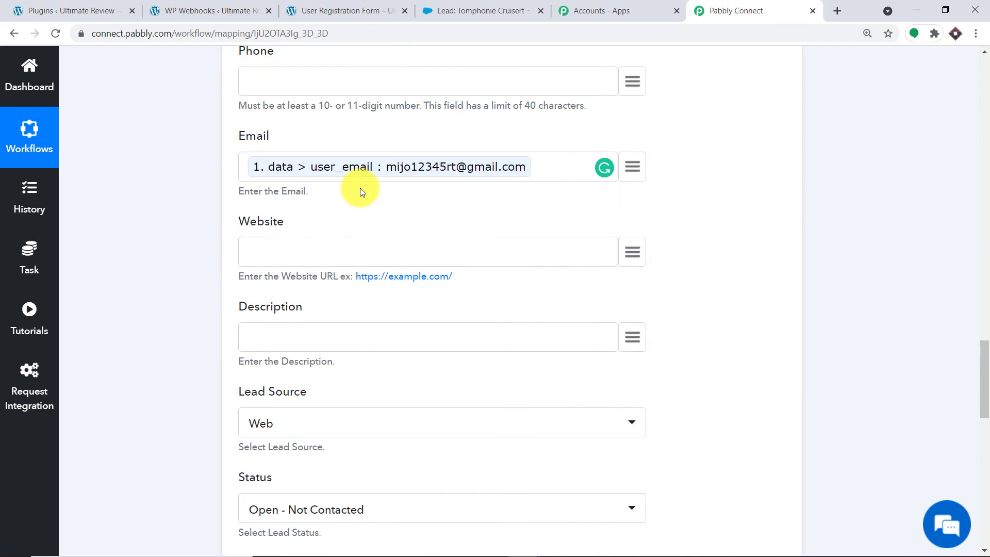
{"action": "scroll", "coordinate": [354, 182], "scroll_direction": "up", "scroll_amount": 3}
{"action": "scroll", "coordinate": [354, 181], "scroll_direction": "down", "scroll_amount": 20}
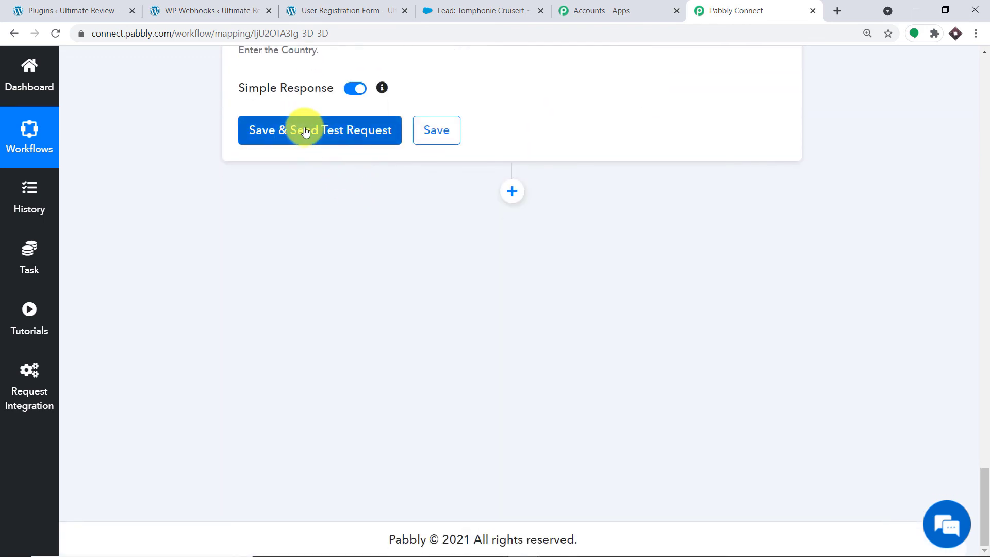
{"action": "left_click", "coordinate": [305, 131]}
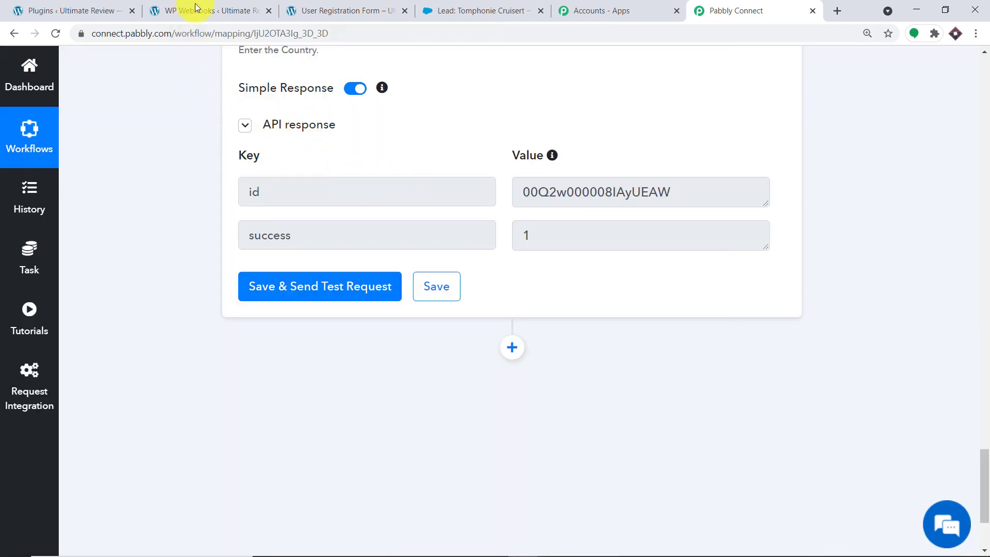
{"action": "left_click", "coordinate": [459, 11]}
Reload Salesforce Leads and verify the new lead's company, email and country AR.
{"action": "scroll", "coordinate": [184, 150], "scroll_direction": "up", "scroll_amount": 3}
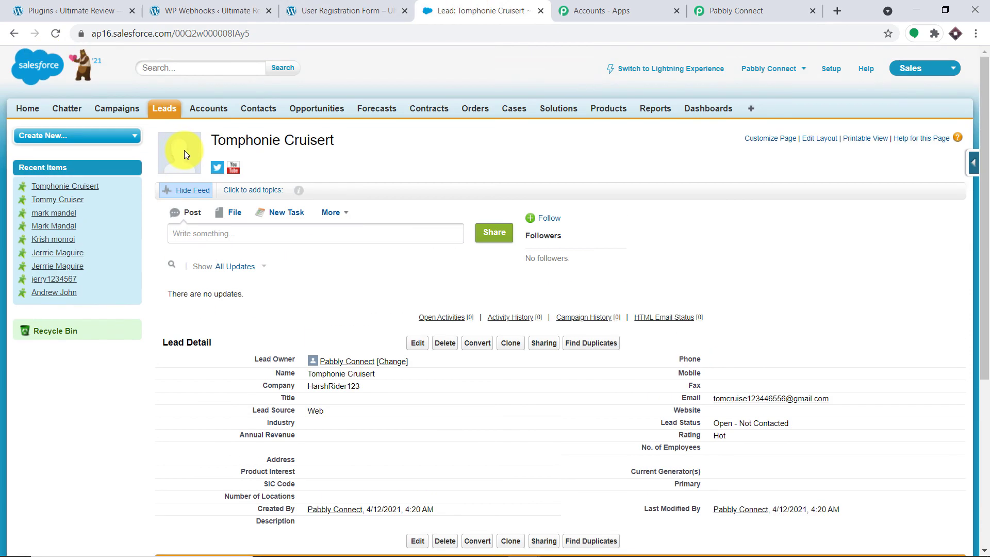
{"action": "left_click", "coordinate": [55, 37]}
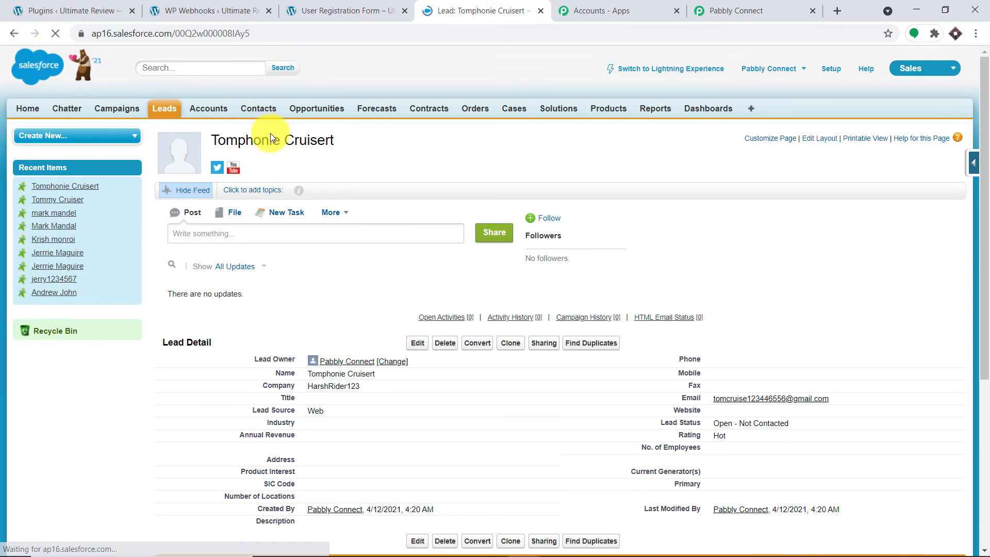
{"action": "left_click", "coordinate": [161, 115]}
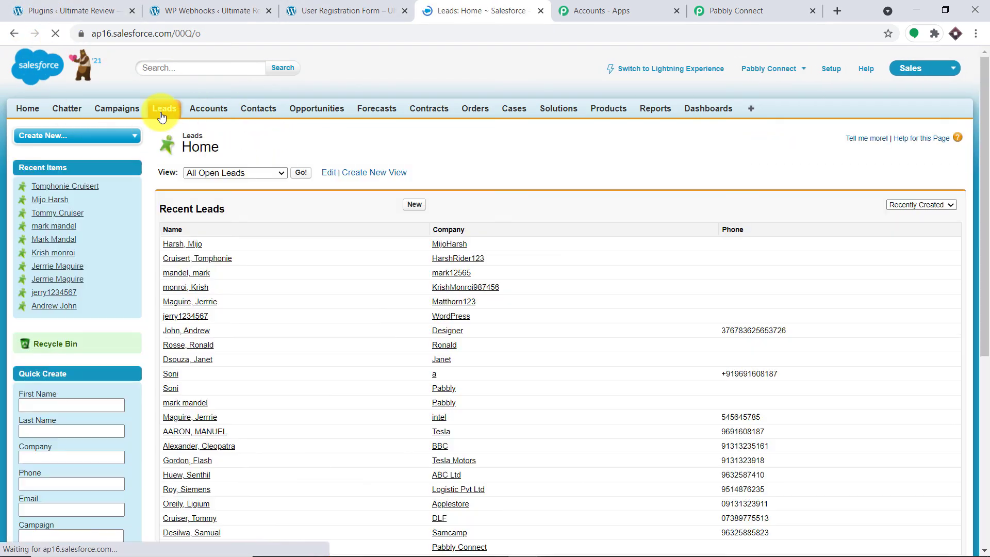
{"action": "left_click", "coordinate": [184, 245]}
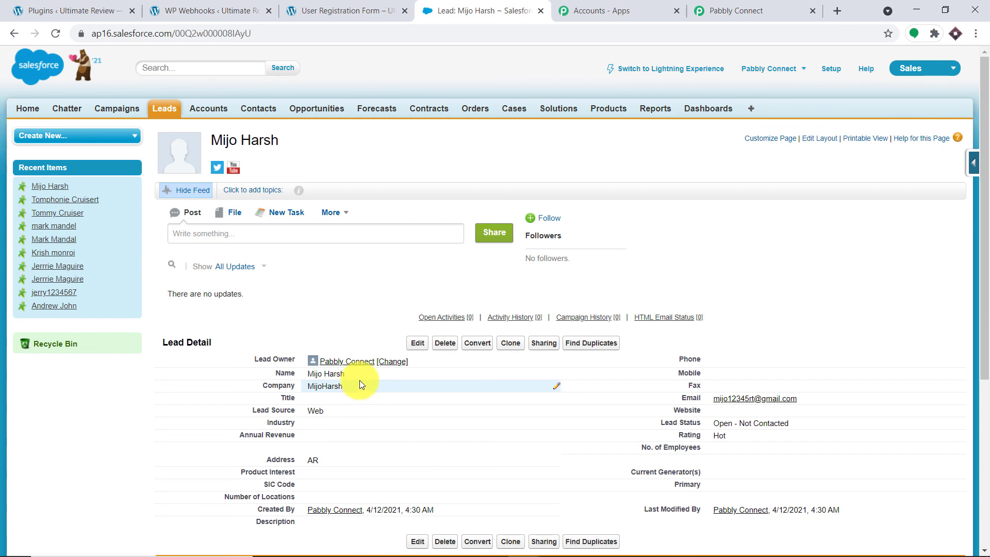
{"action": "left_click", "coordinate": [722, 10]}
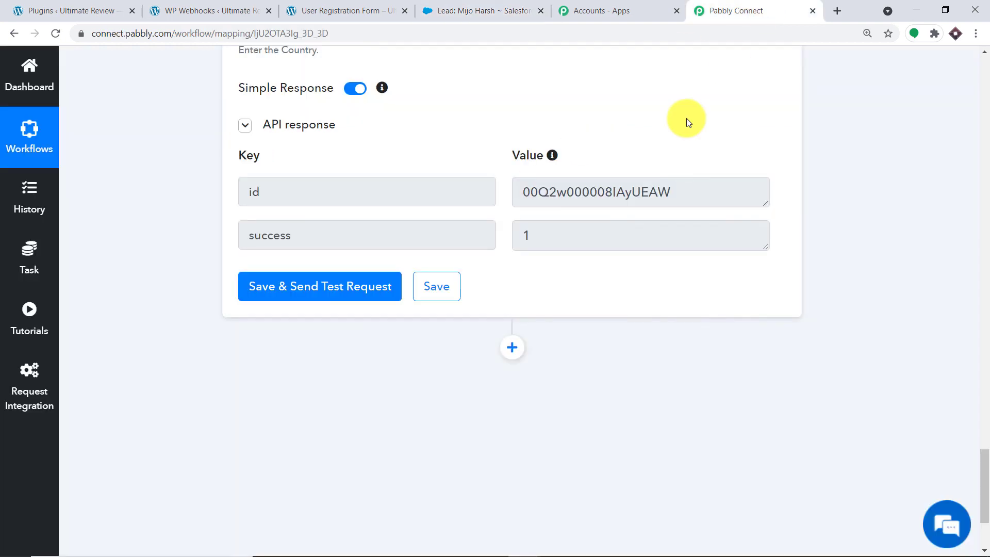
Collapse both the Salesforce Create Lead action card and the WordPress trigger card.
{"action": "left_click", "coordinate": [988, 270]}
{"action": "left_click", "coordinate": [987, 295]}
{"action": "left_click_drag", "start_coordinate": [985, 323], "coordinate": [989, 241]}
{"action": "scroll", "coordinate": [791, 230], "scroll_direction": "up", "scroll_amount": 3}
{"action": "left_click", "coordinate": [383, 253]}
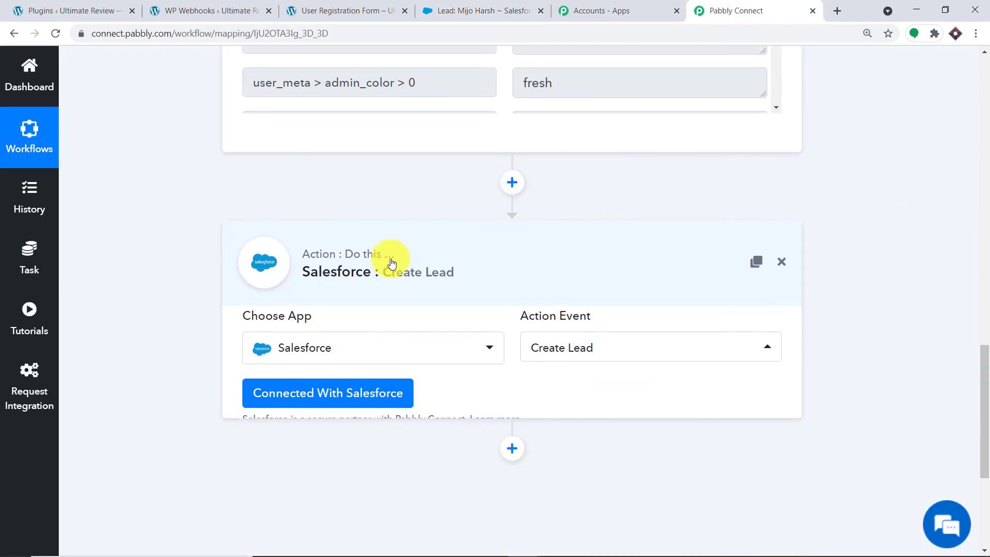
{"action": "left_click_drag", "start_coordinate": [982, 338], "coordinate": [973, 89]}
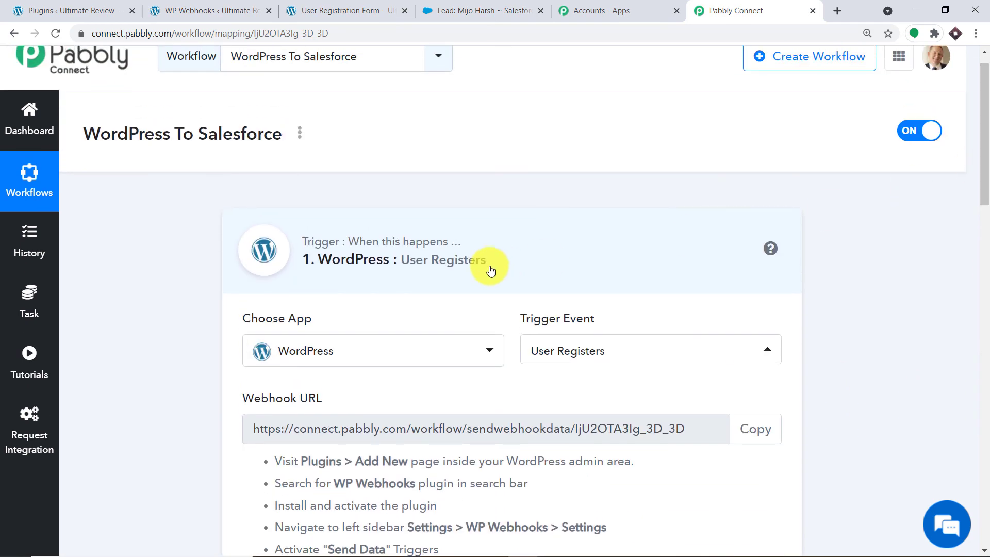
{"action": "left_click", "coordinate": [472, 270]}
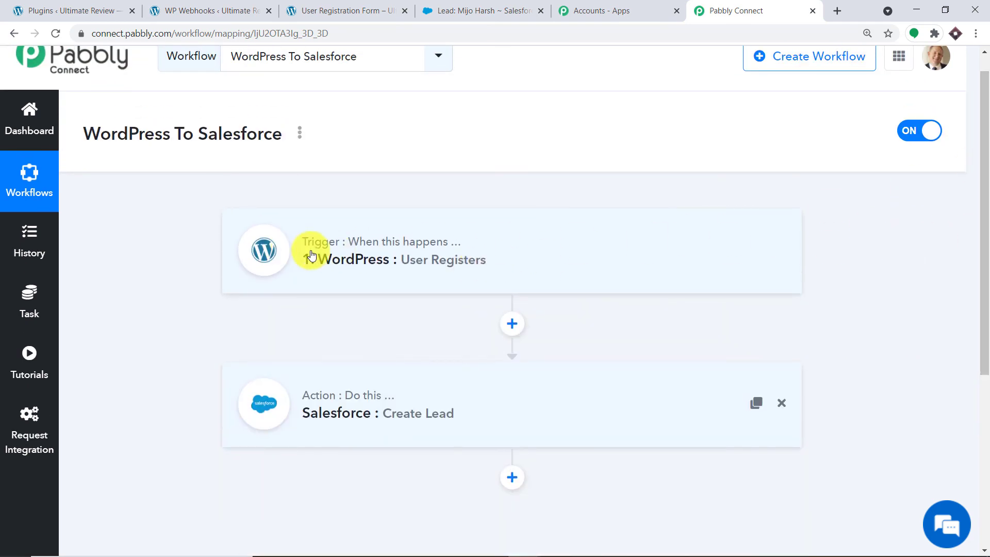